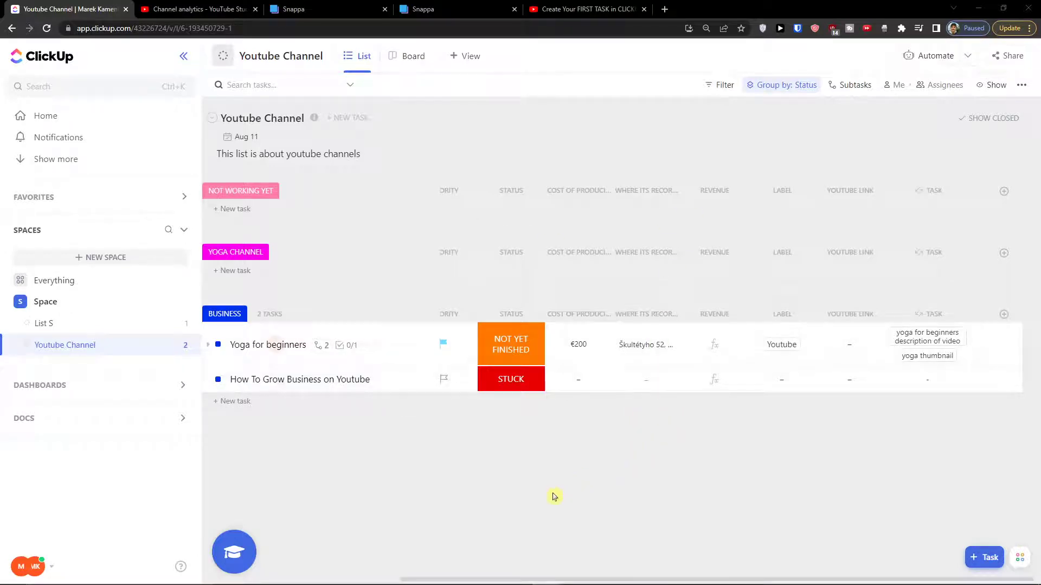
# Pin Track Time from the apps-grid quick actions as a standalone shortcut.
pyautogui.moveTo(477, 577); pyautogui.dragTo(266, 556)
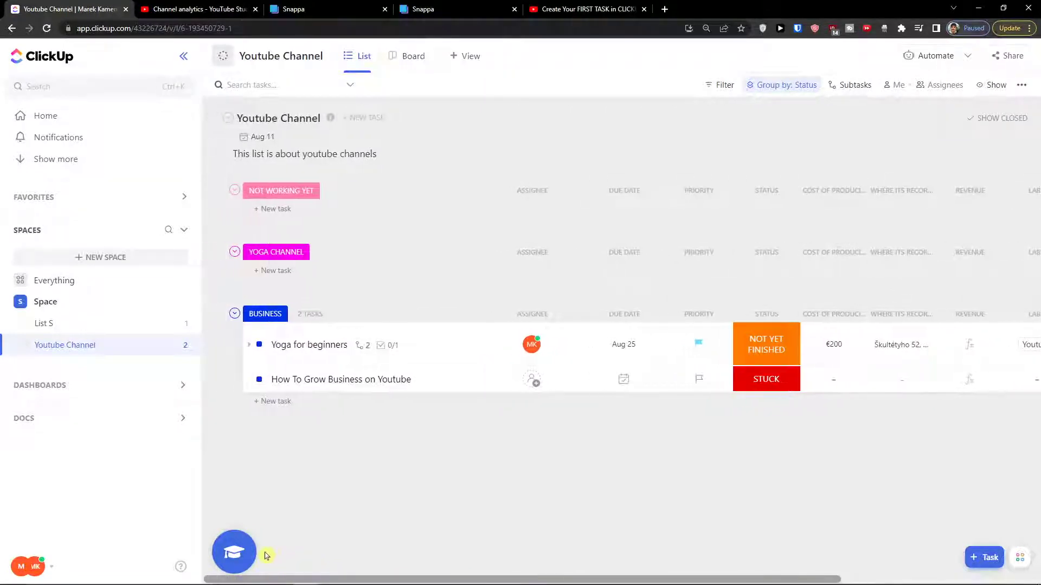
pyautogui.click(1022, 559)
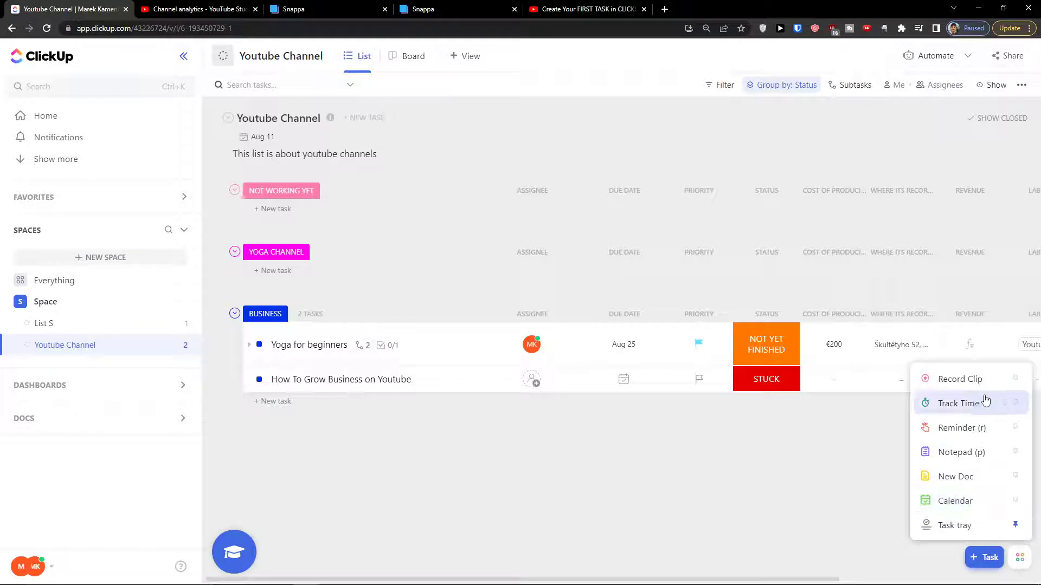
pyautogui.click(1016, 404)
pyautogui.hotkey('ctrl', 'shift', 'Right')
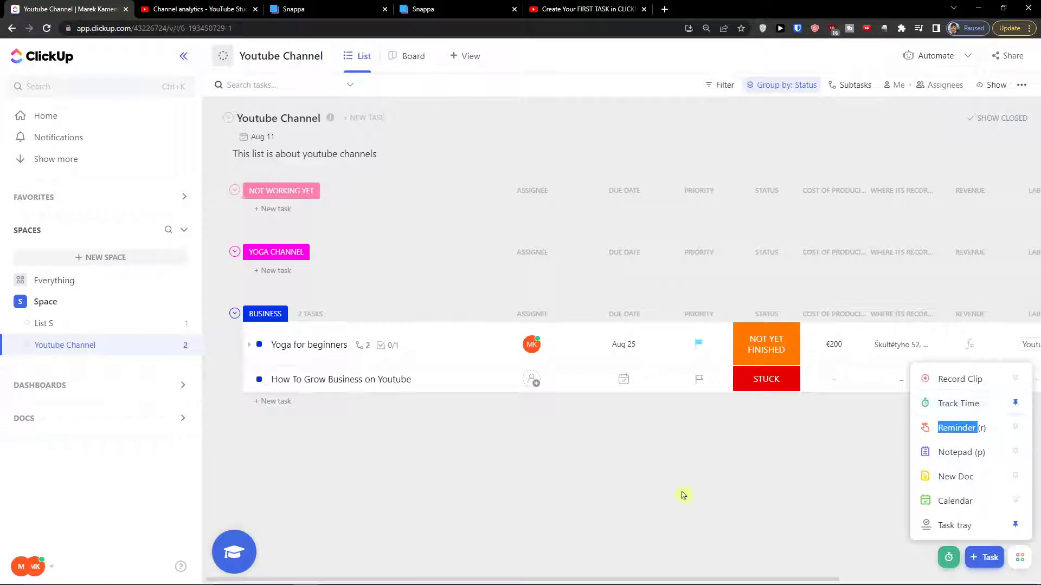
pyautogui.click(663, 494)
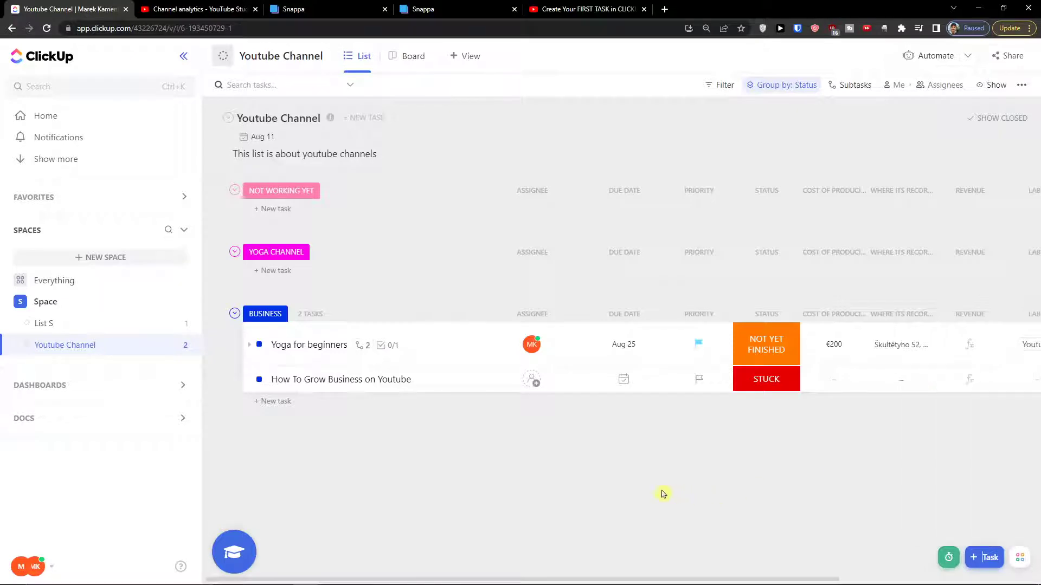
# Open the Yoga for beginners task's time tracker, dismissing the Toggl sync prompt.
pyautogui.click(468, 355)
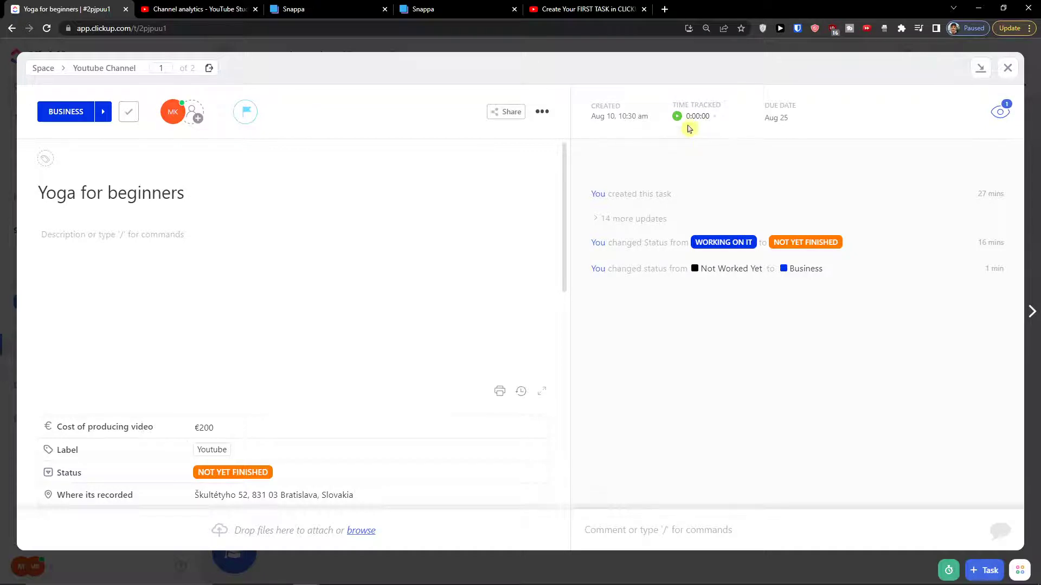
pyautogui.click(714, 116)
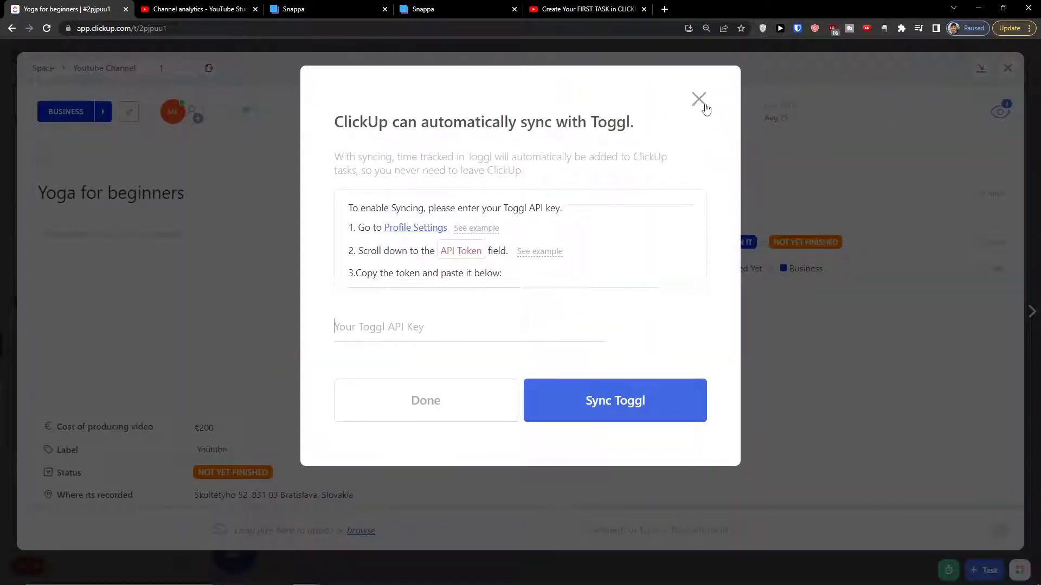
pyautogui.click(705, 105)
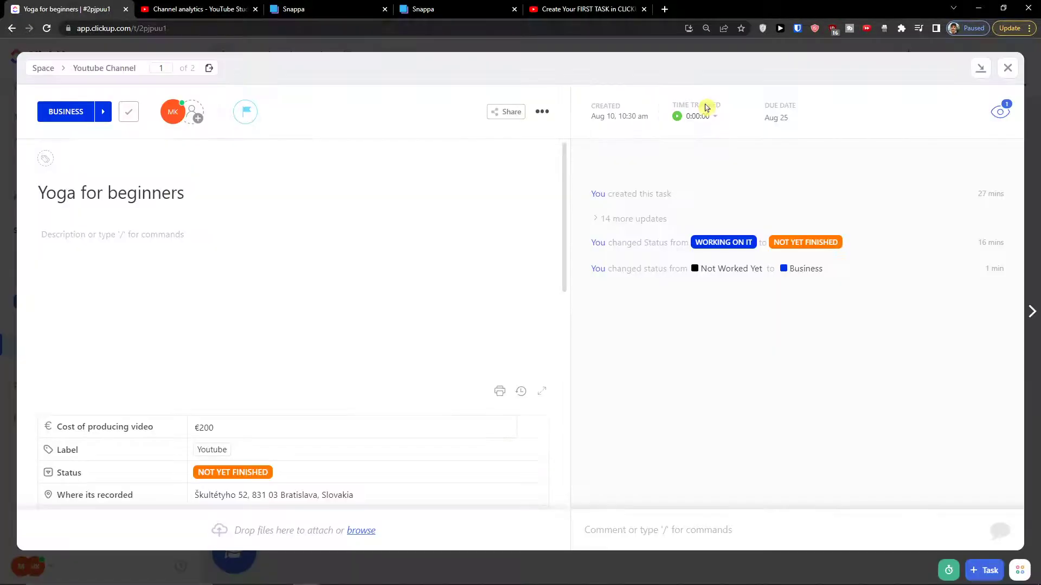
pyautogui.click(715, 118)
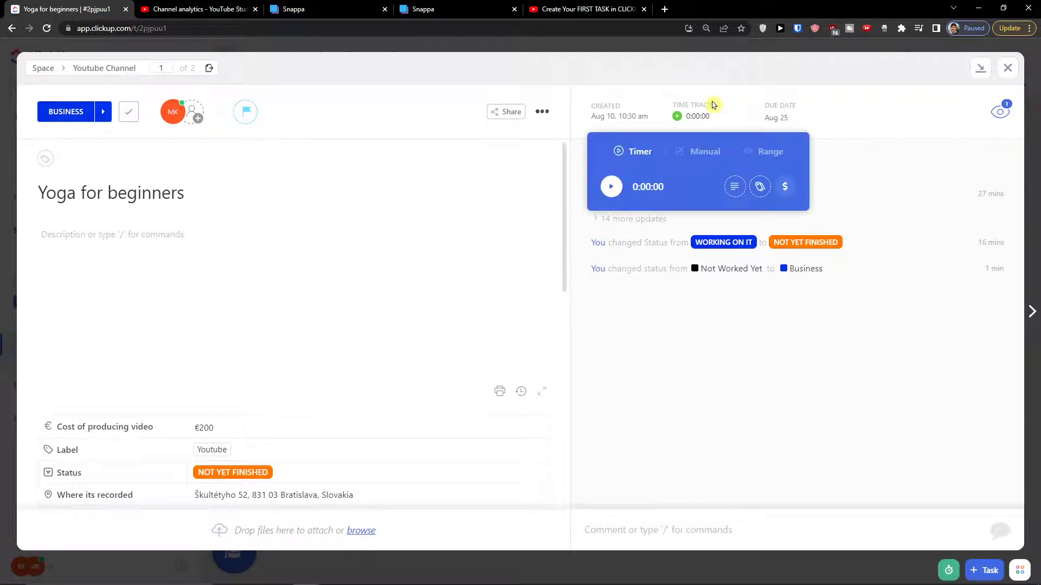
pyautogui.click(701, 109)
pyautogui.click(720, 119)
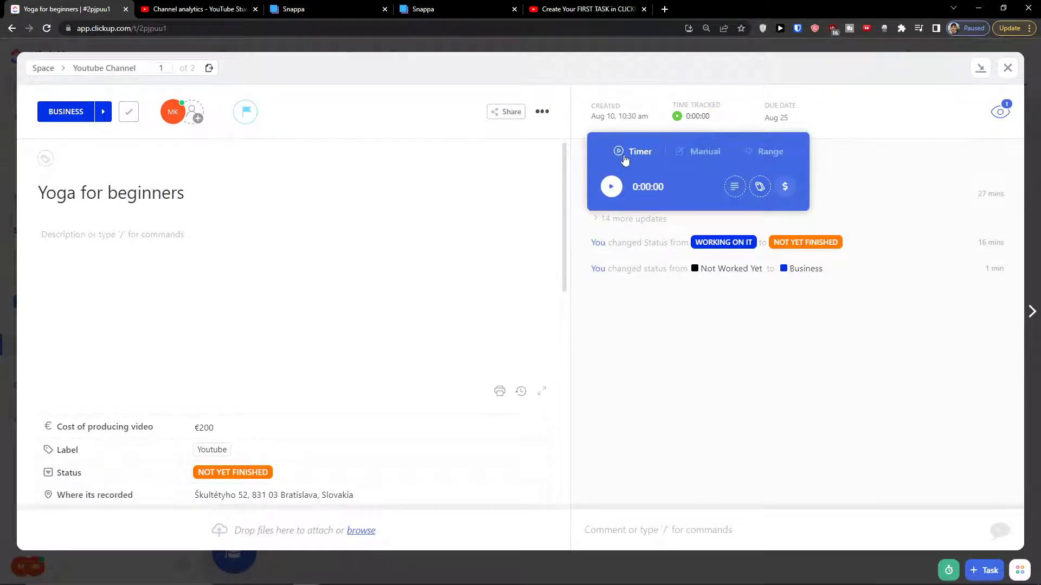
# Start the timer on Yoga for beginners and dismiss the Business plan upgrade offer.
pyautogui.click(610, 191)
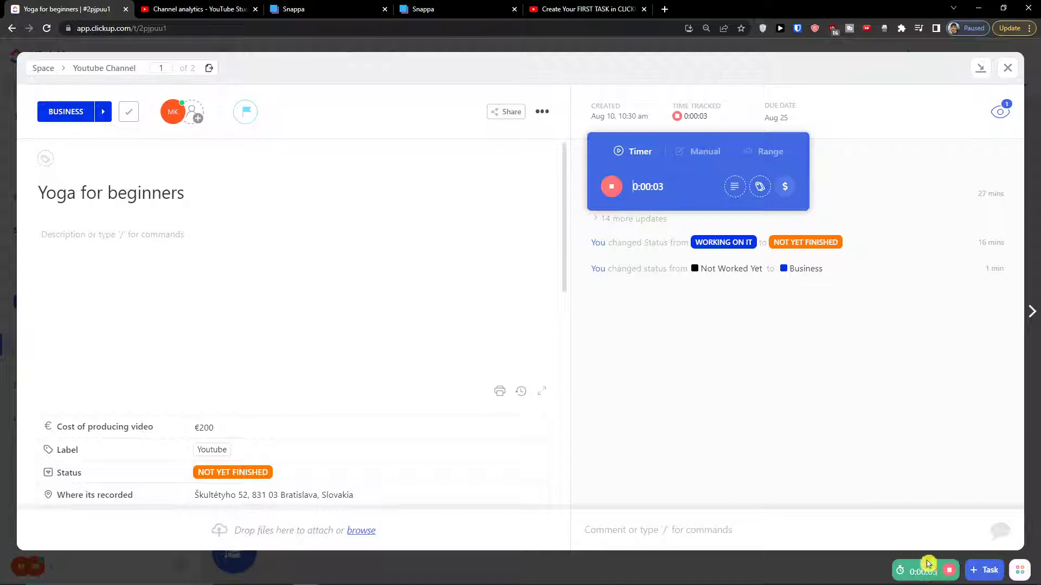
pyautogui.click(735, 187)
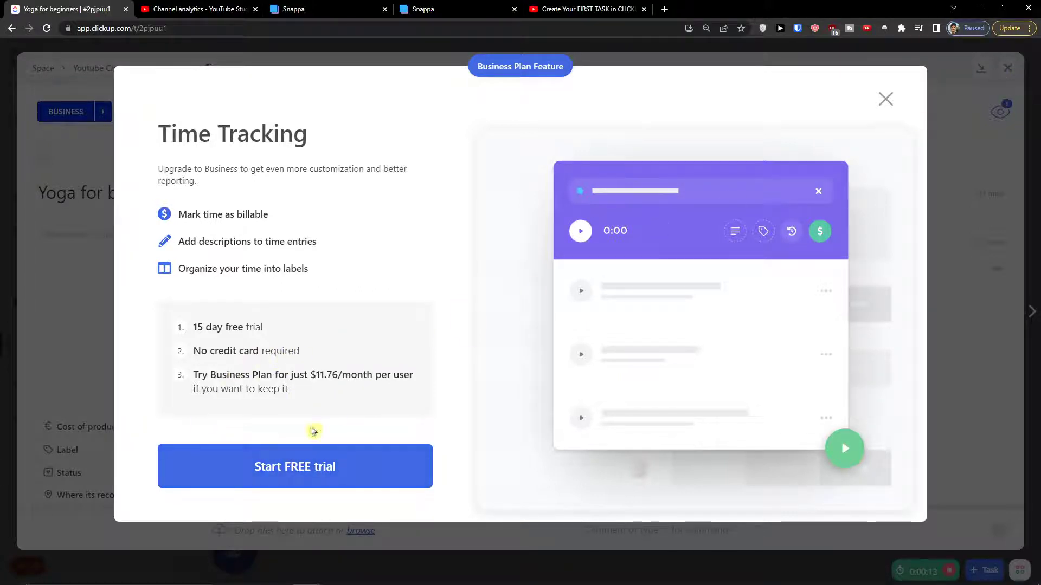
pyautogui.click(263, 463)
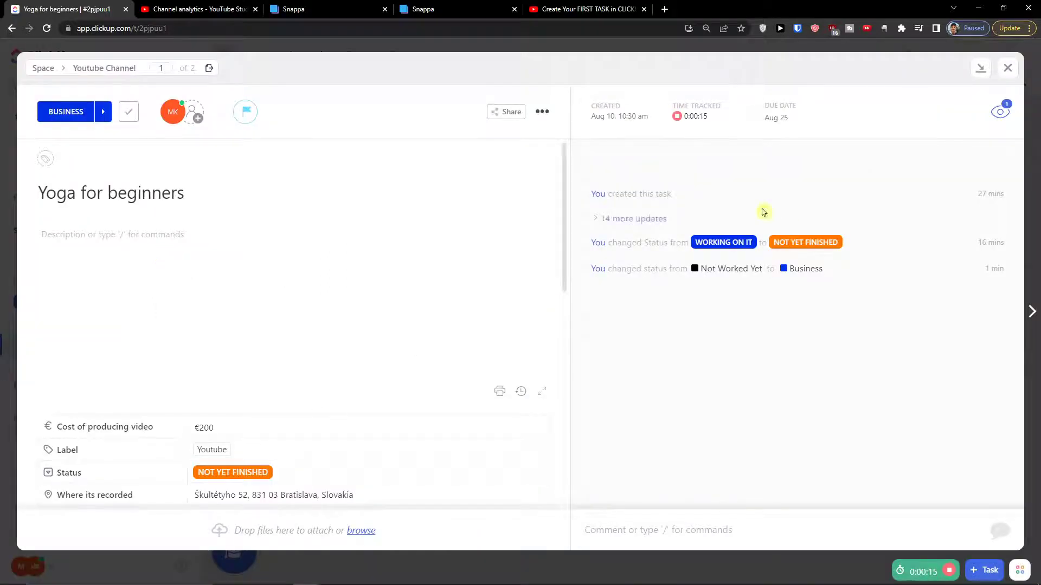
# Create and apply a new 'Label For Youtube' tag to the running time entry.
pyautogui.click(694, 120)
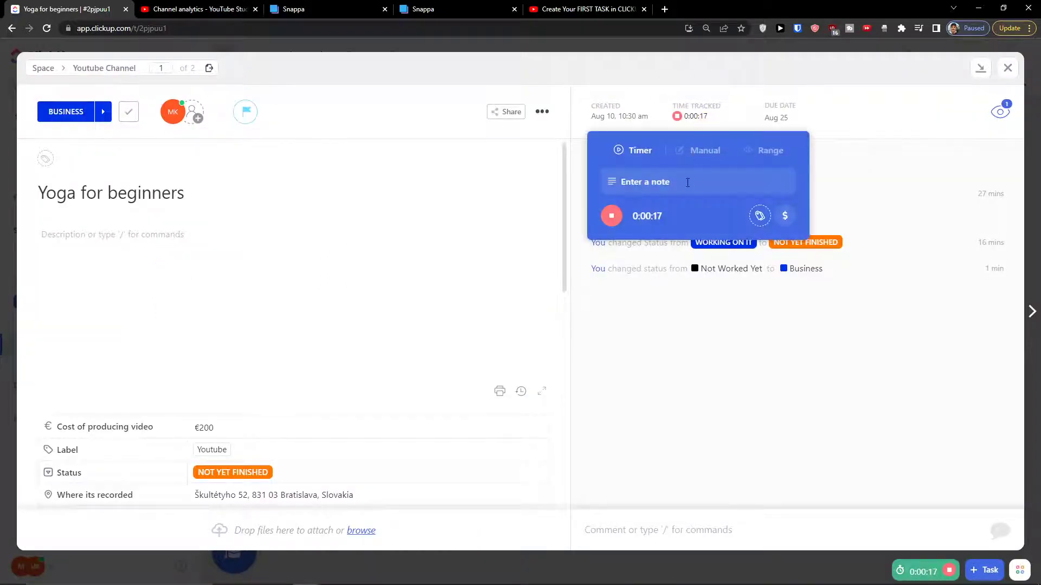
pyautogui.click(760, 217)
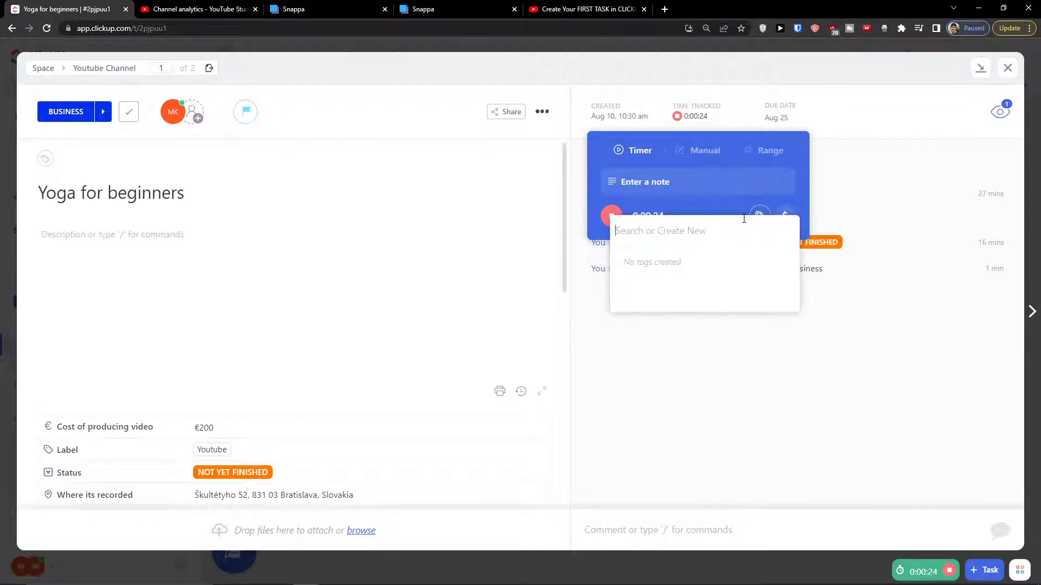
pyautogui.write('Label For Yo')
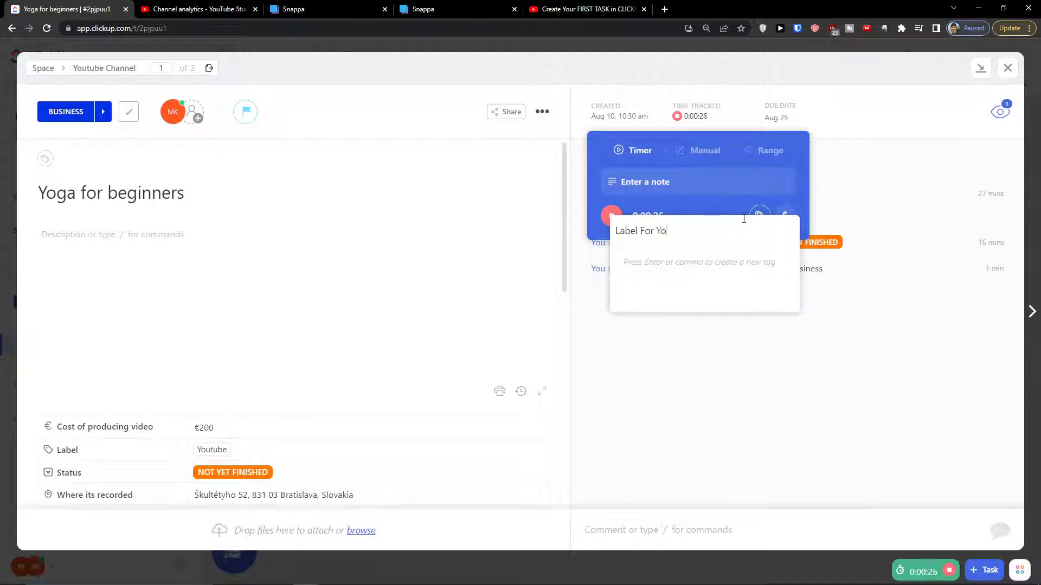
pyautogui.write('utube')
pyautogui.press('Return')
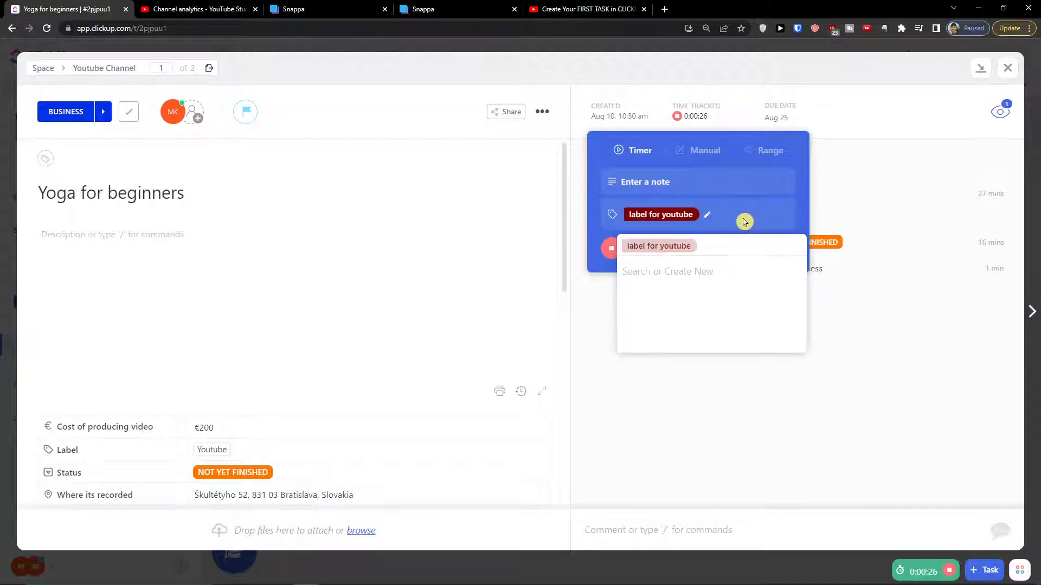
# Add the note 'Recording right now a video', mark it billable, and stop the timer.
pyautogui.click(703, 183)
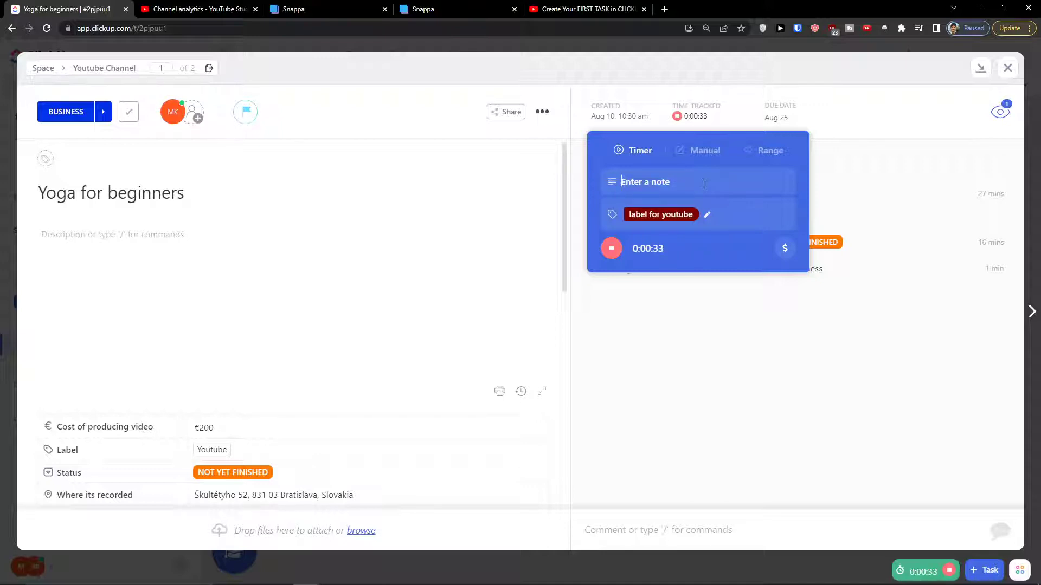
pyautogui.write('Recording right now a video')
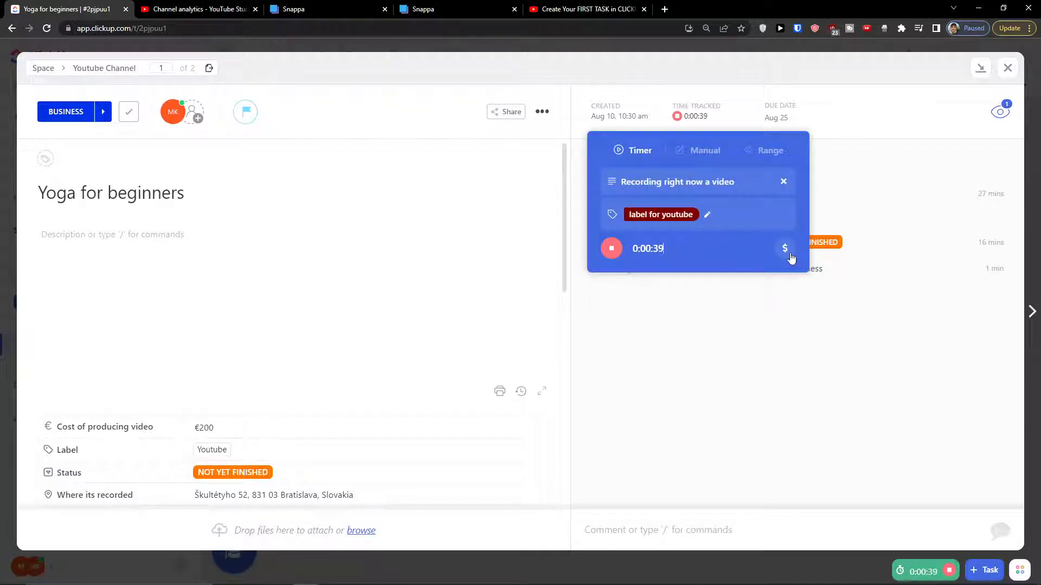
pyautogui.click(785, 249)
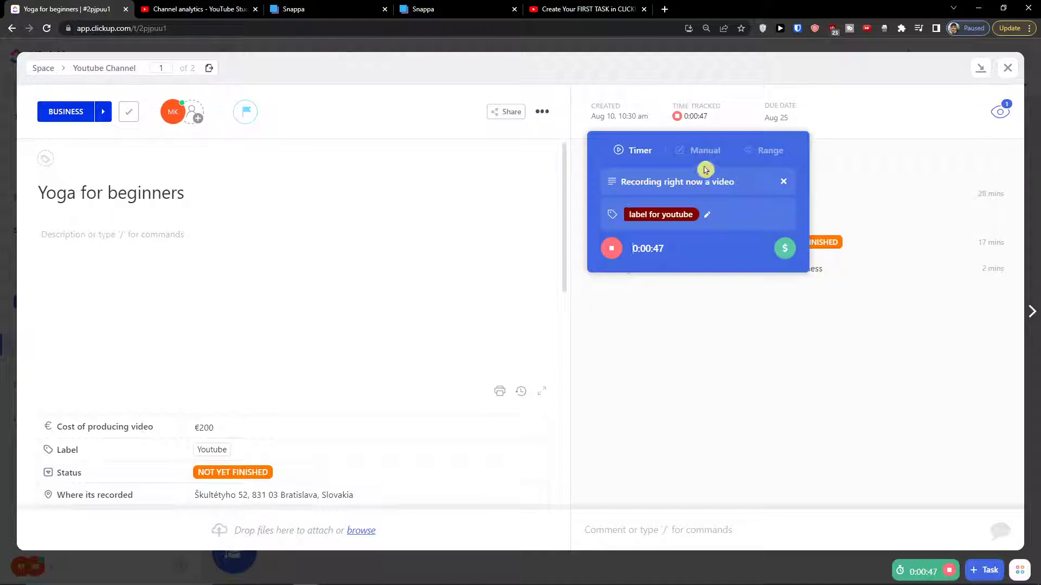
pyautogui.click(612, 247)
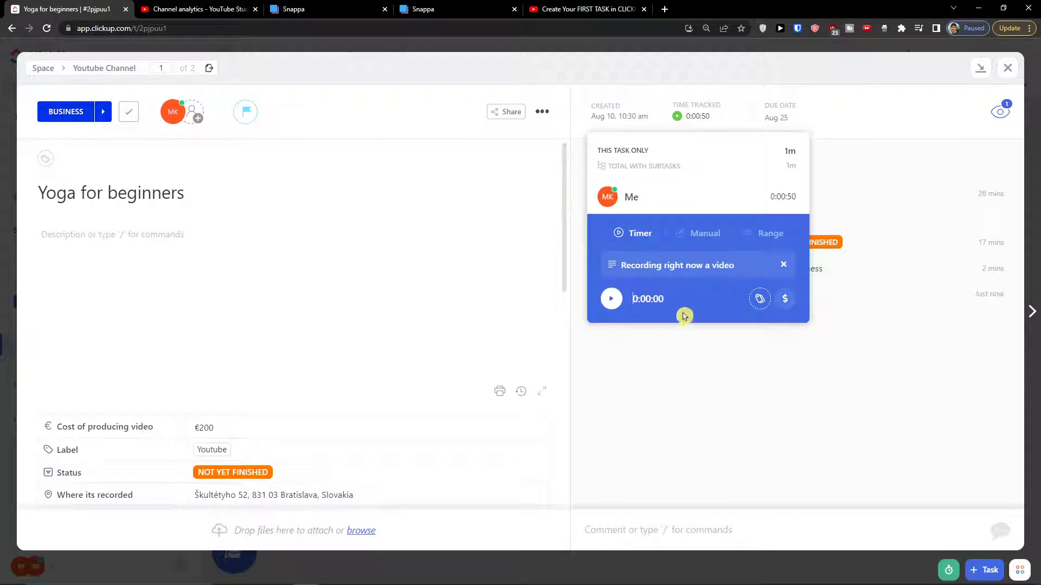
# Enter a manual 1-hour duration dated Aug 9, yesterday.
pyautogui.click(700, 237)
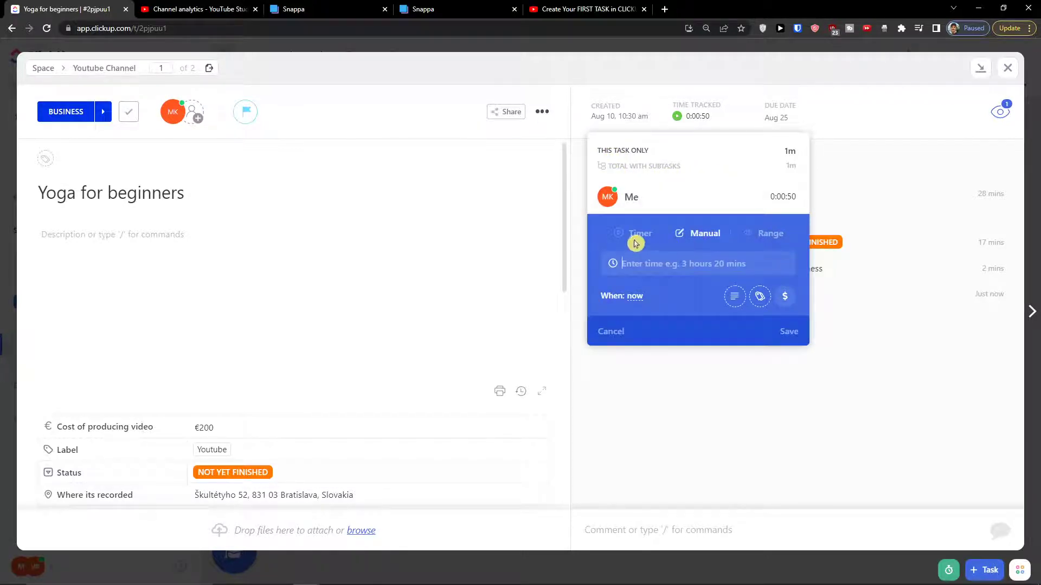
pyautogui.click(636, 237)
pyautogui.click(698, 240)
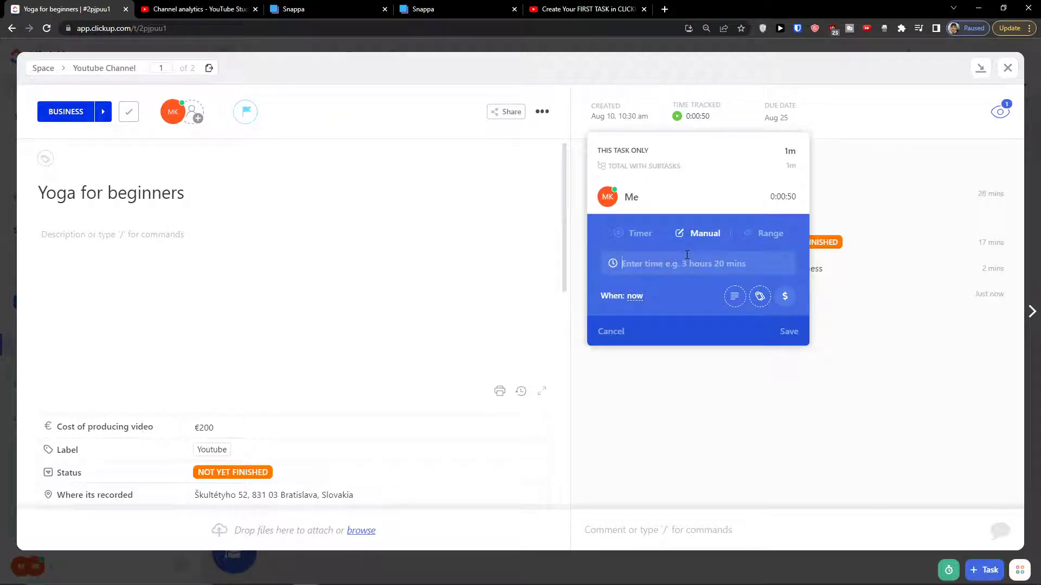
pyautogui.write('1 hour')
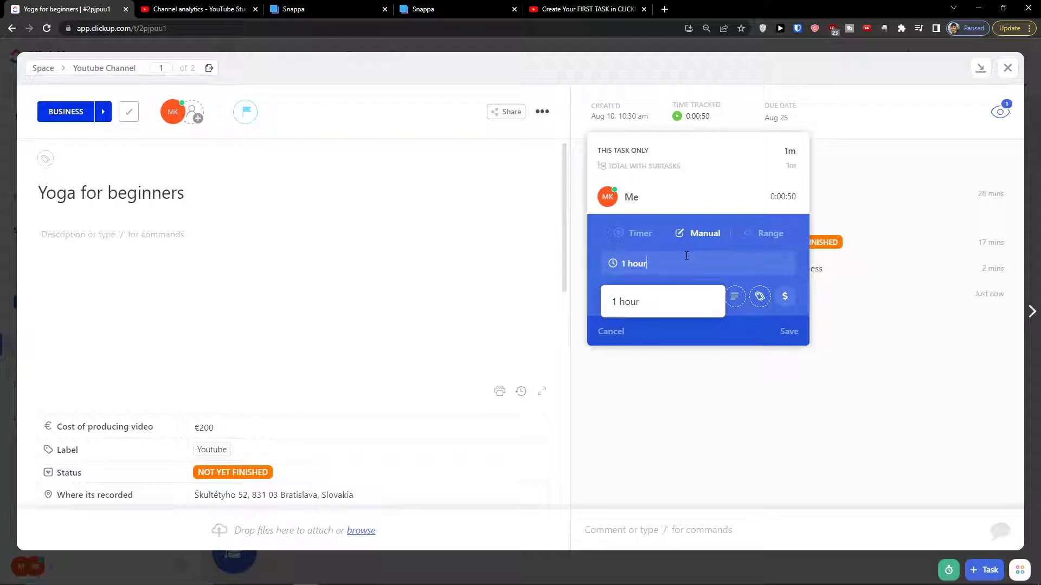
pyautogui.click(628, 301)
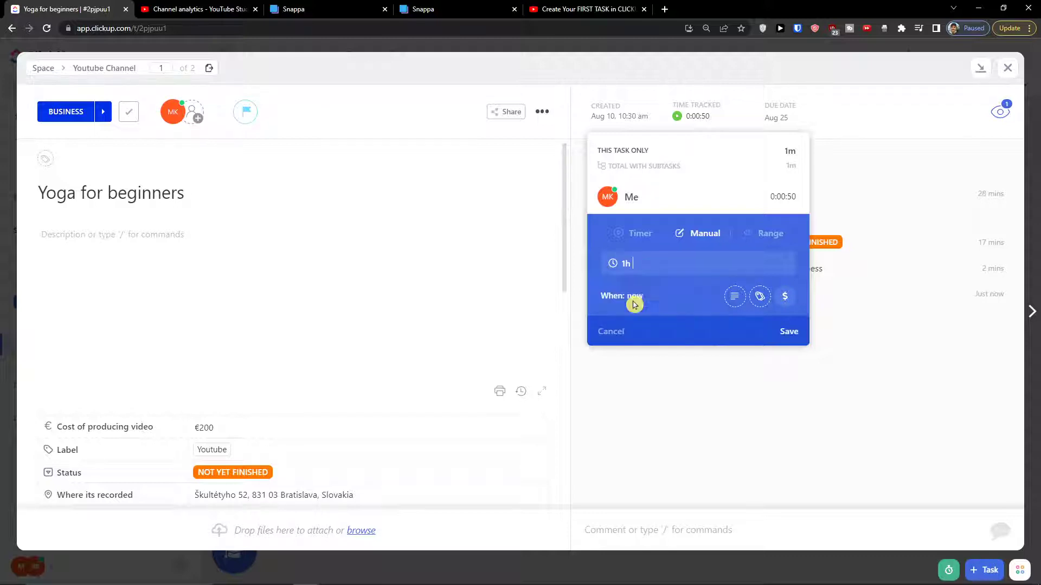
pyautogui.click(634, 300)
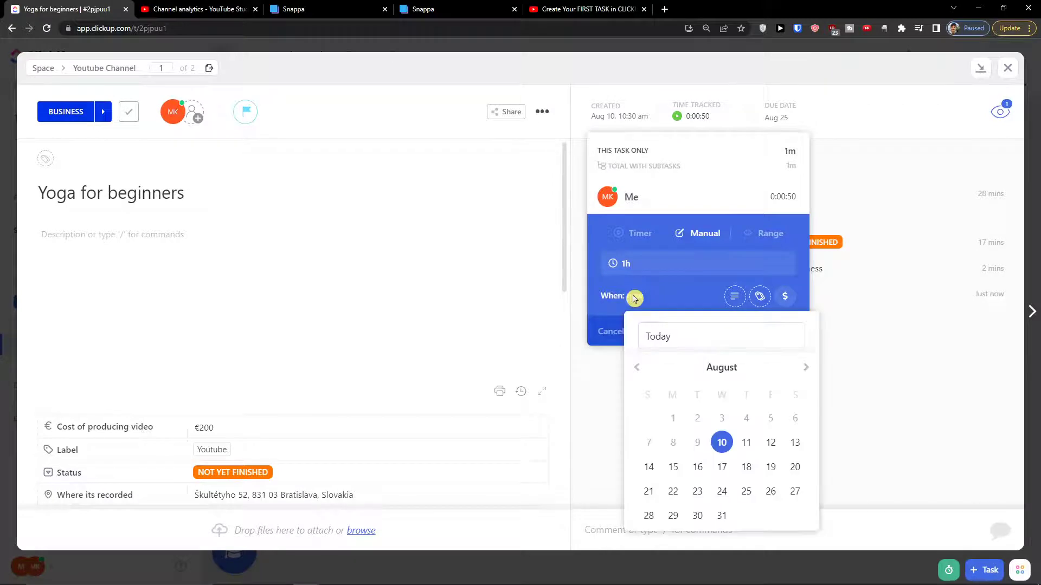
pyautogui.click(723, 449)
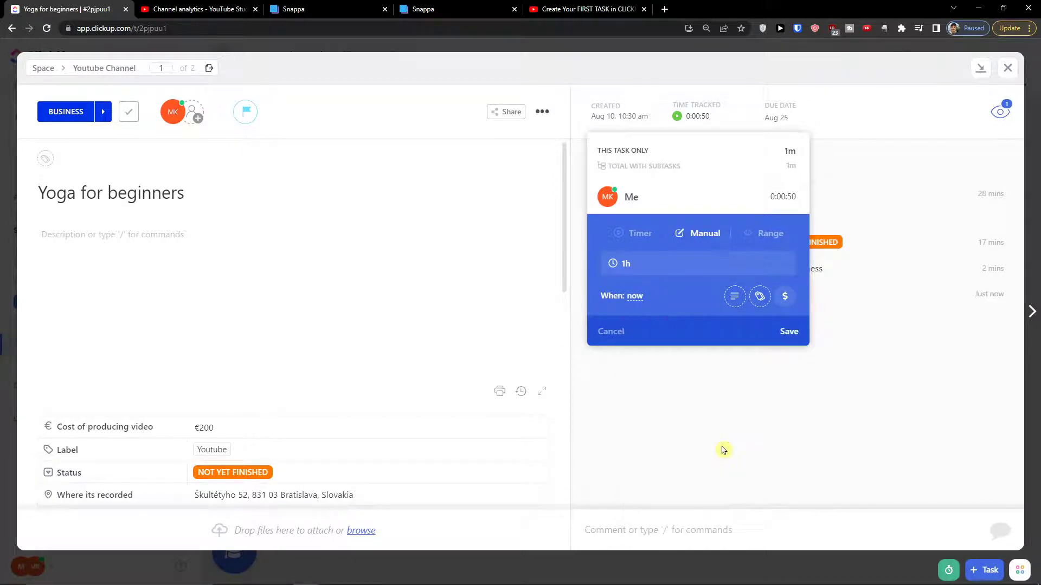
pyautogui.click(634, 297)
pyautogui.click(700, 450)
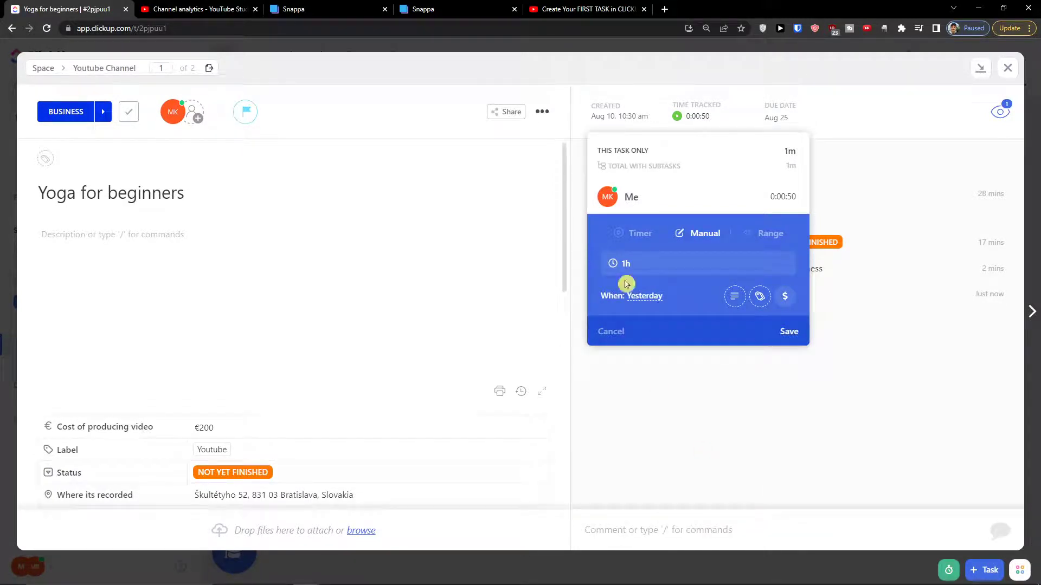
# Tag the manual entry 'label for youtube' and save it.
pyautogui.click(736, 297)
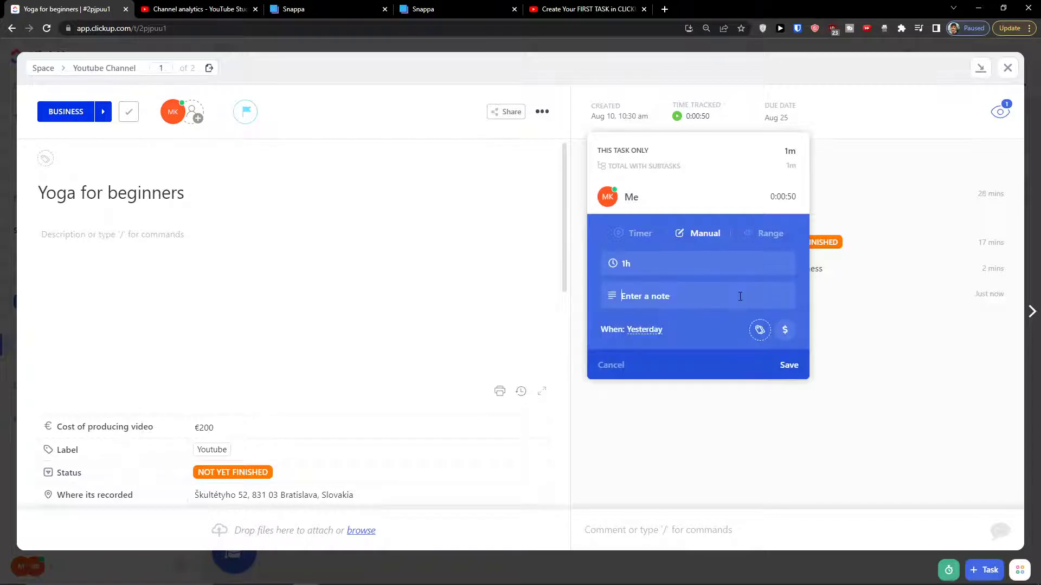
pyautogui.click(755, 329)
pyautogui.click(677, 371)
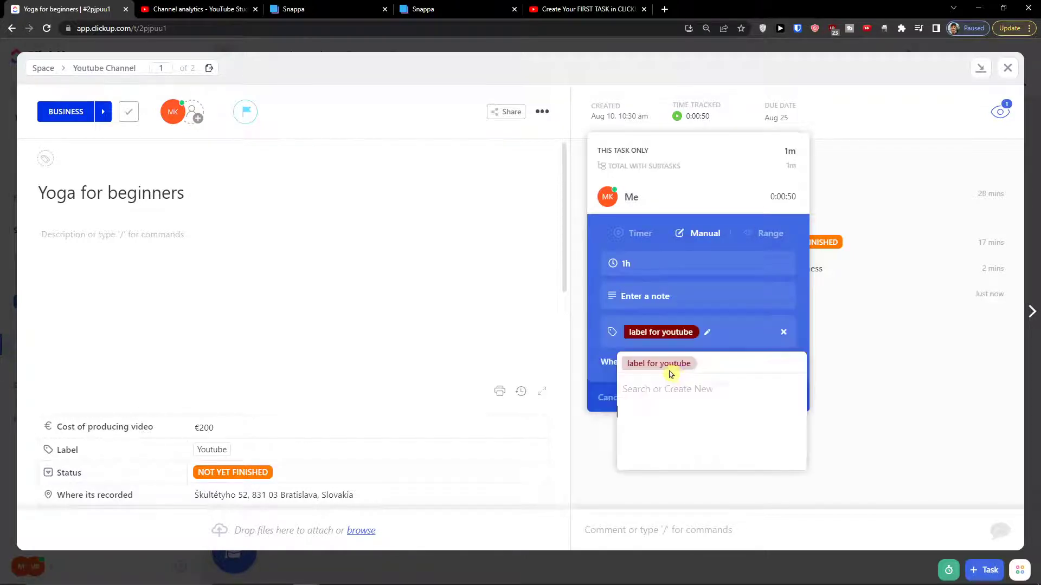
pyautogui.click(764, 318)
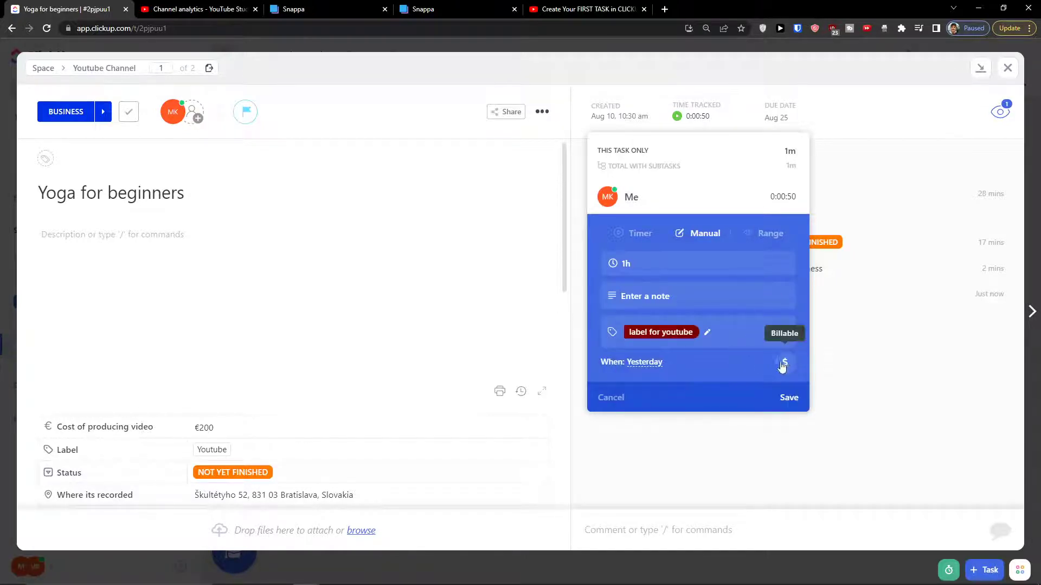
pyautogui.click(792, 399)
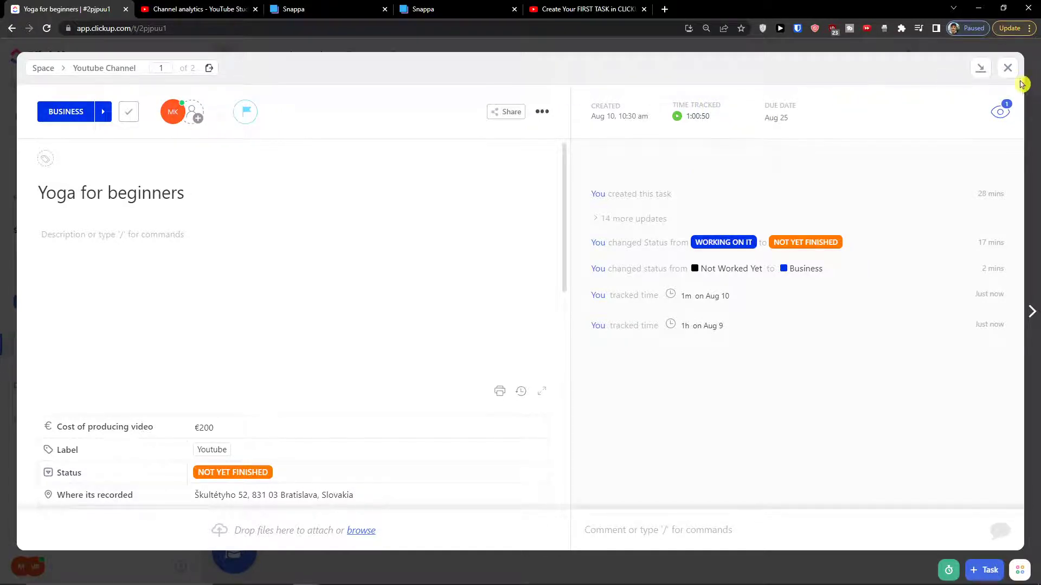
# Close the Yoga for beginners task to return to the Youtube Channel list.
pyautogui.click(1007, 68)
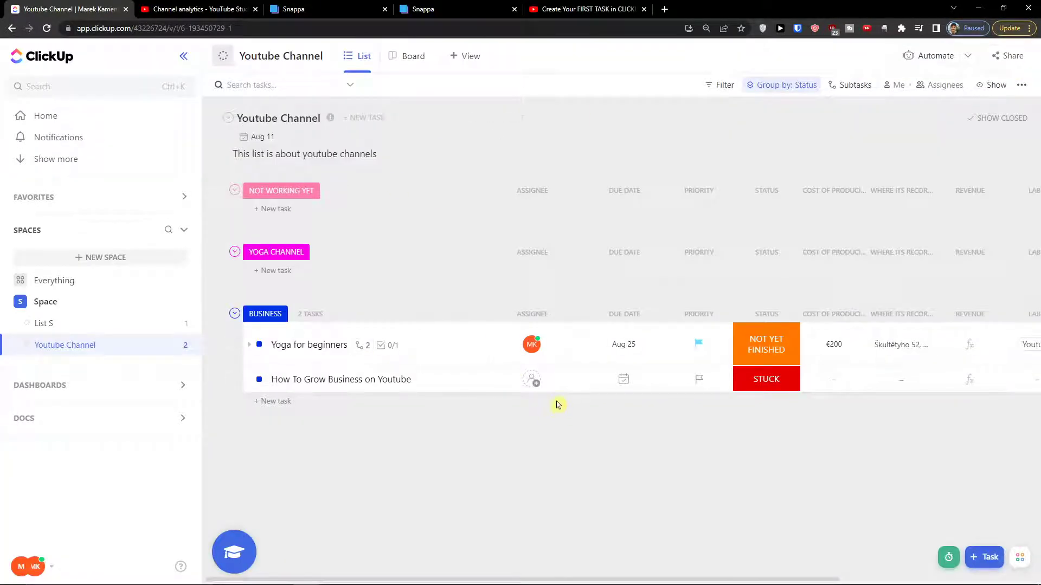
pyautogui.click(309, 124)
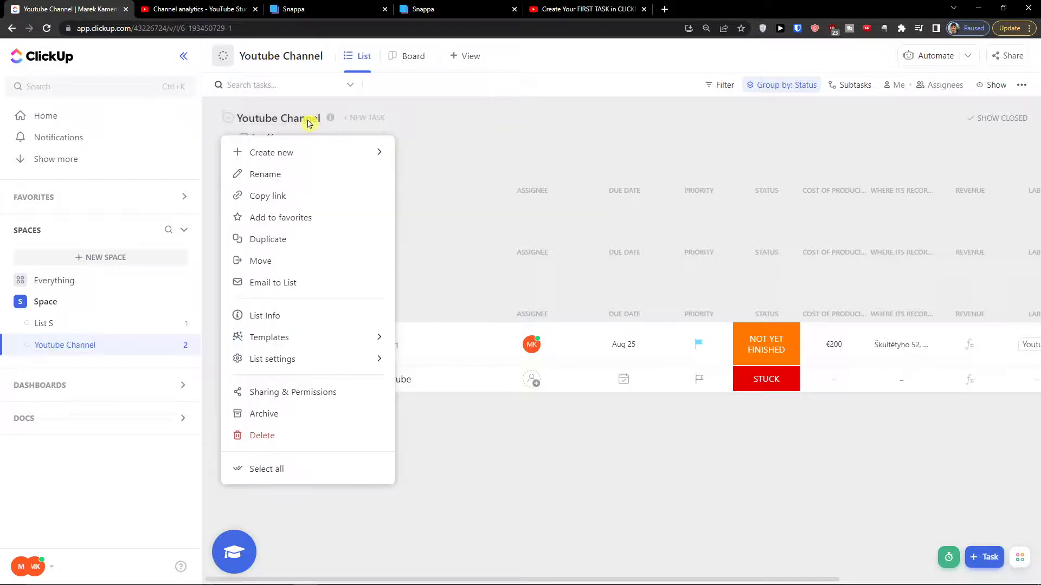
pyautogui.click(312, 124)
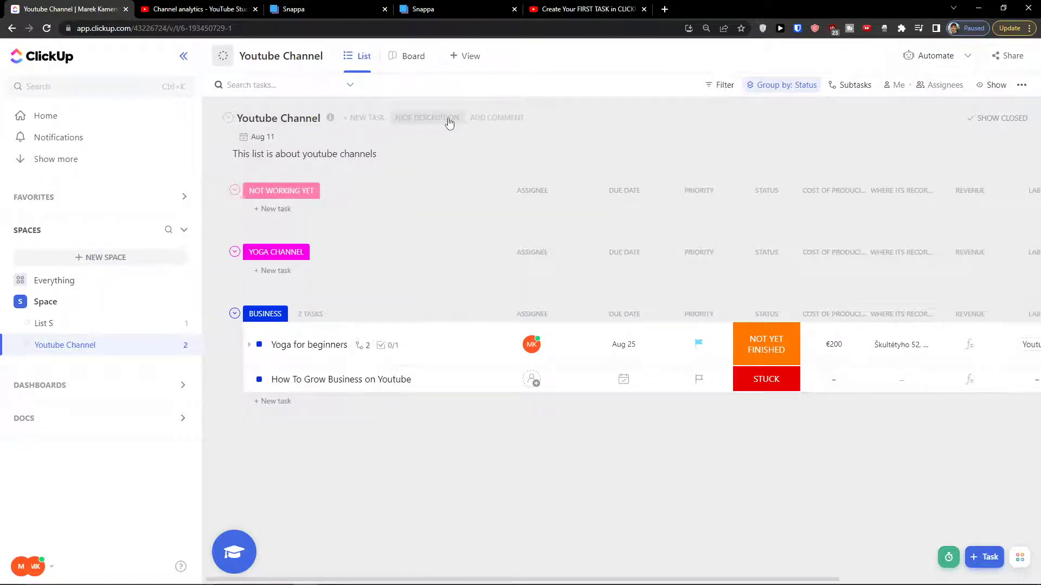
# Show the list description 'This list is about youtube channels' via the List Info panel, then close it.
pyautogui.click(330, 119)
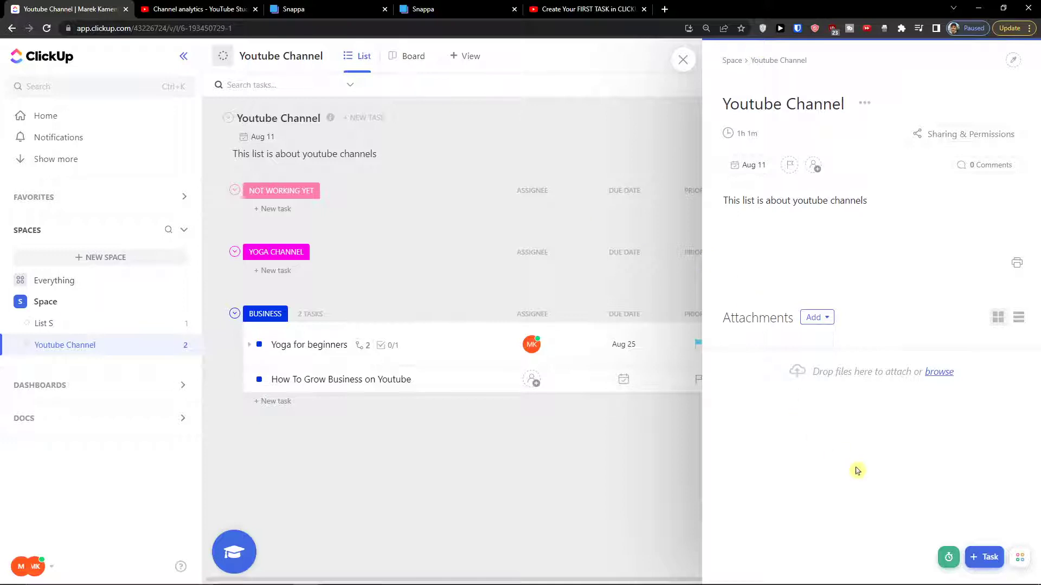
pyautogui.click(410, 119)
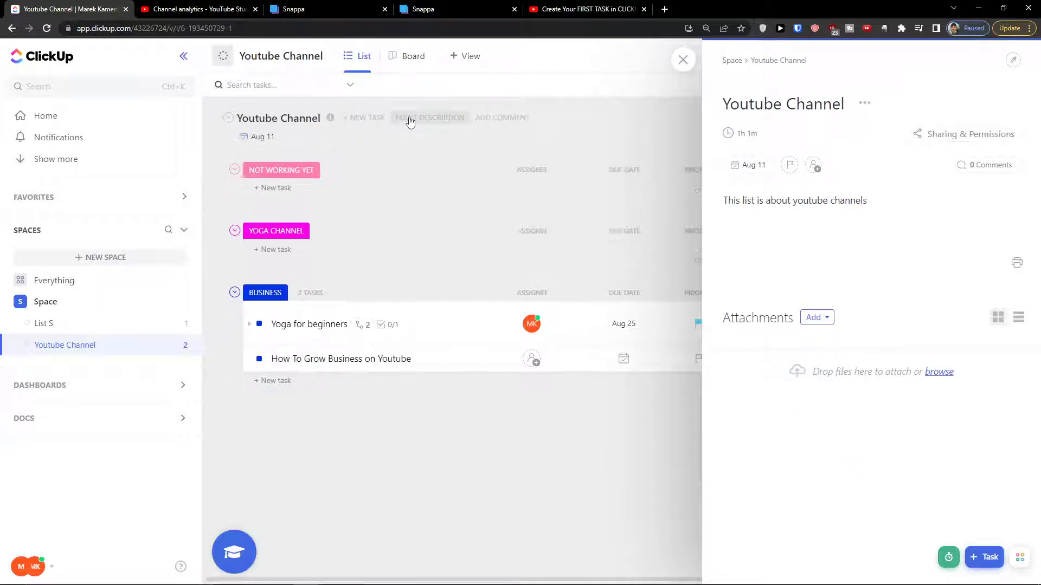
pyautogui.click(410, 120)
pyautogui.click(285, 147)
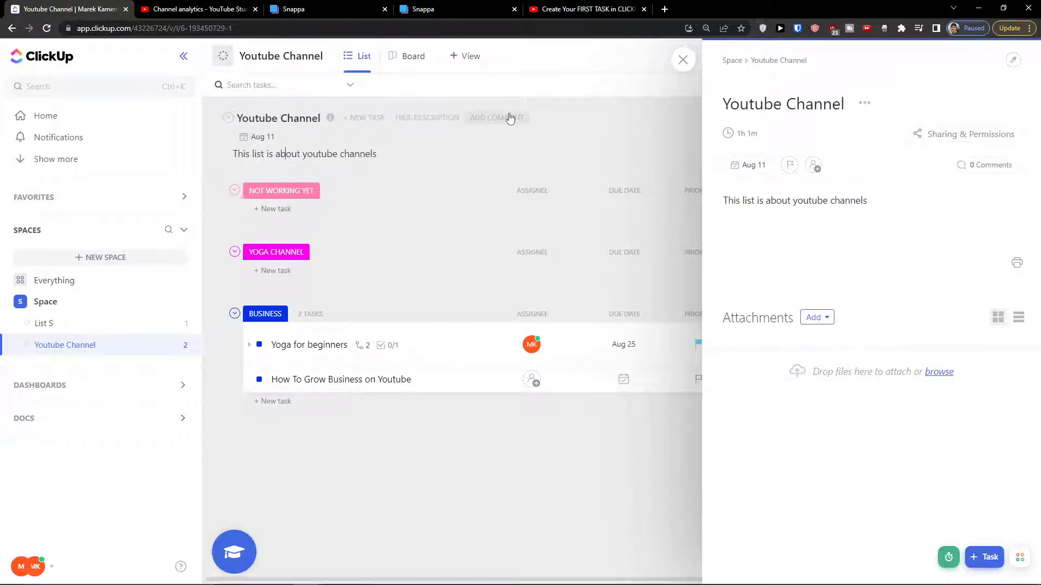
pyautogui.click(510, 117)
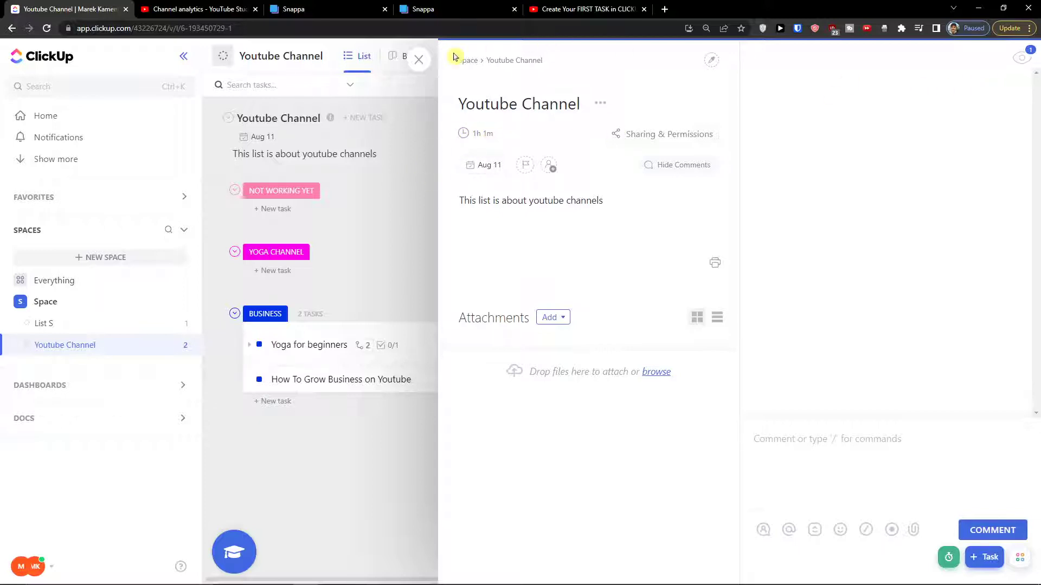
pyautogui.click(419, 59)
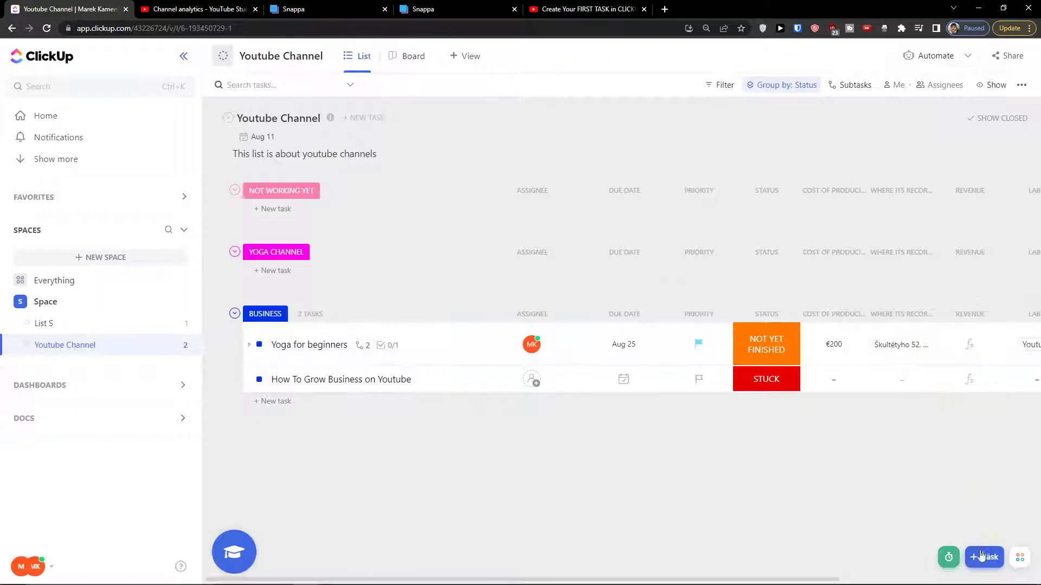
# Start a billable timer on the yoga thumbnail subtask from the Track Time shortcut.
pyautogui.click(958, 560)
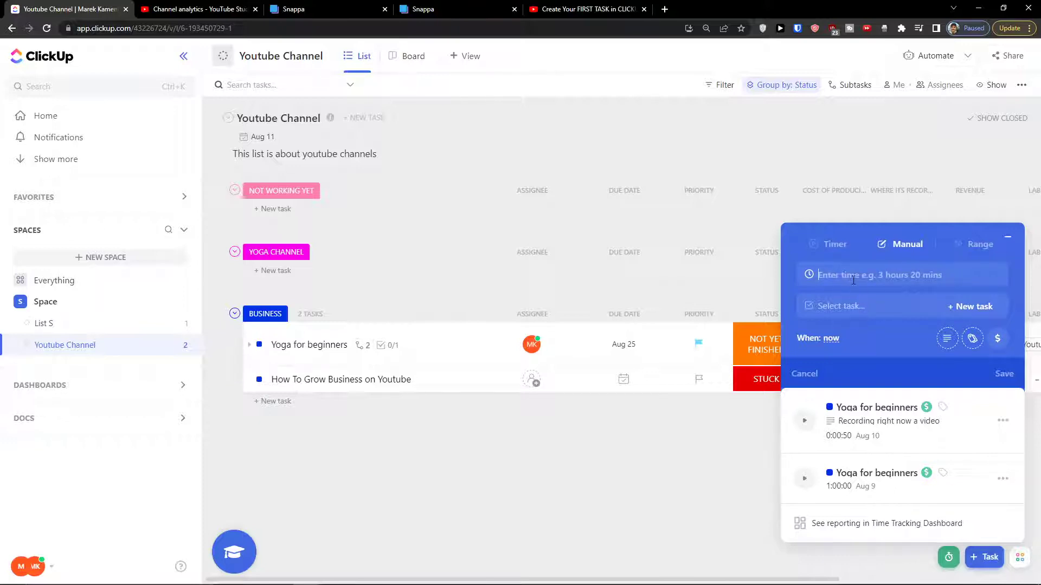
pyautogui.click(835, 245)
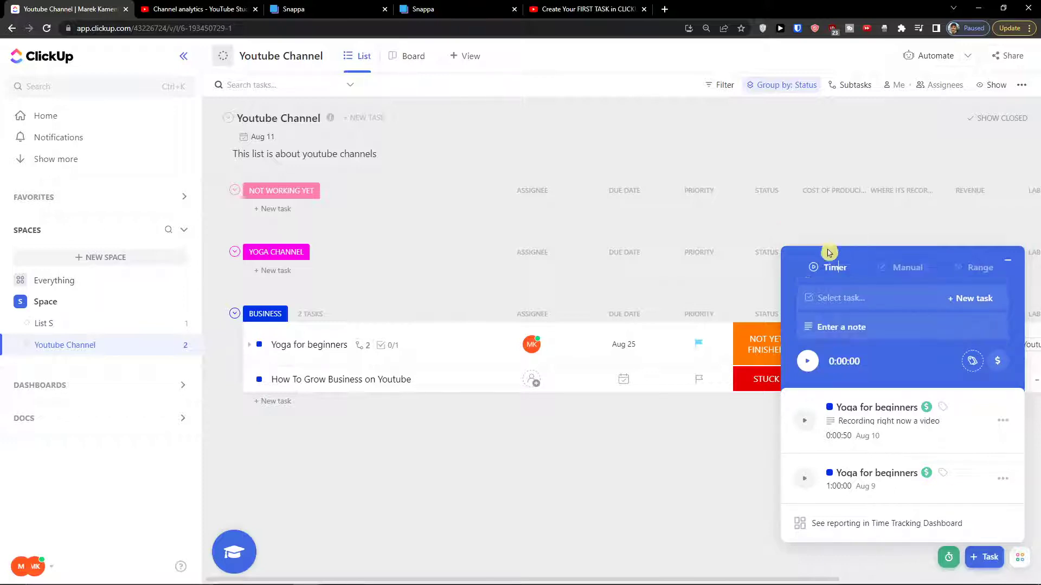
pyautogui.click(827, 302)
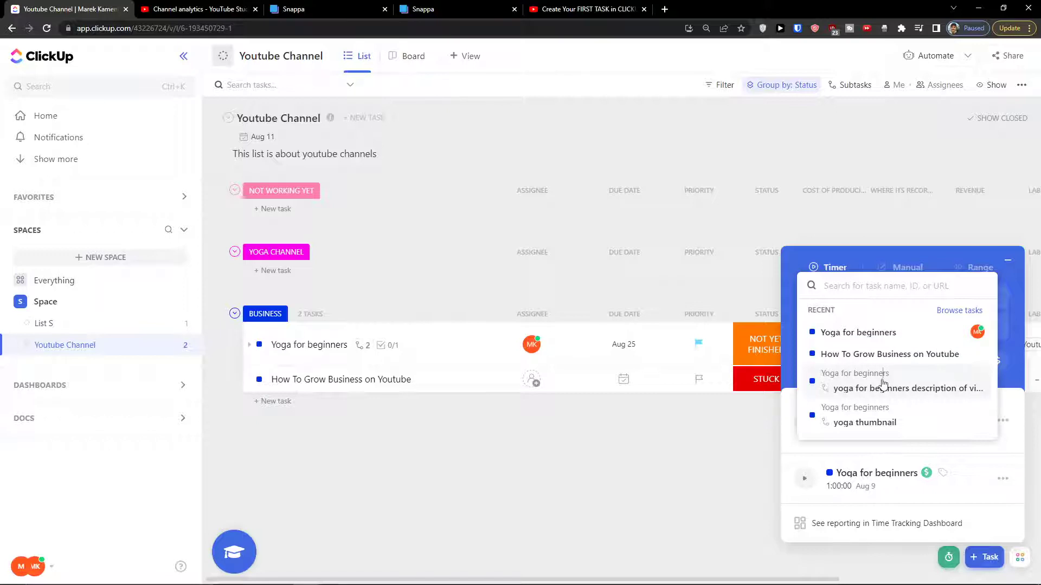
pyautogui.moveTo(883, 383); pyautogui.dragTo(861, 422)
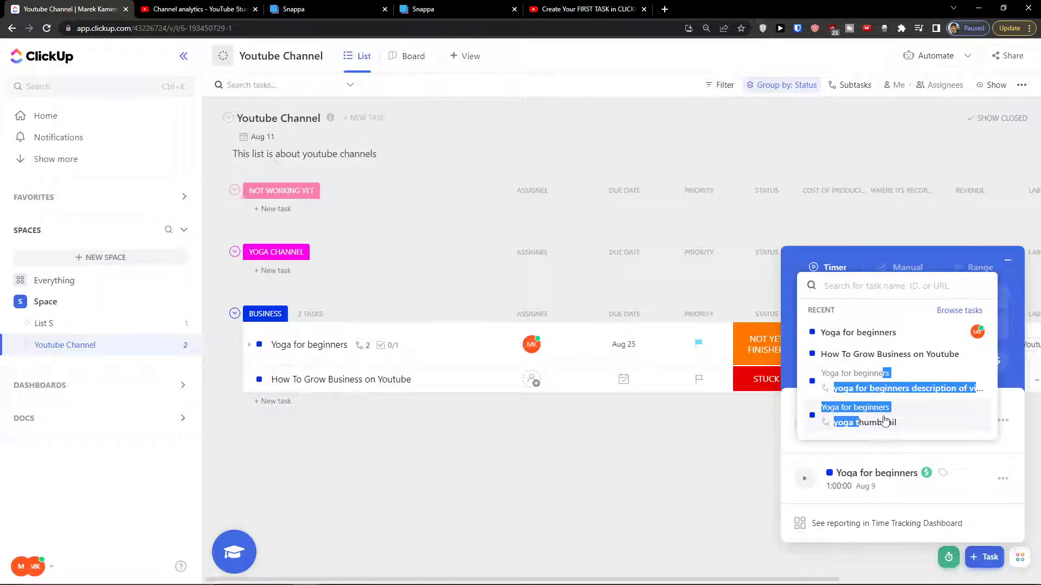
pyautogui.click(885, 421)
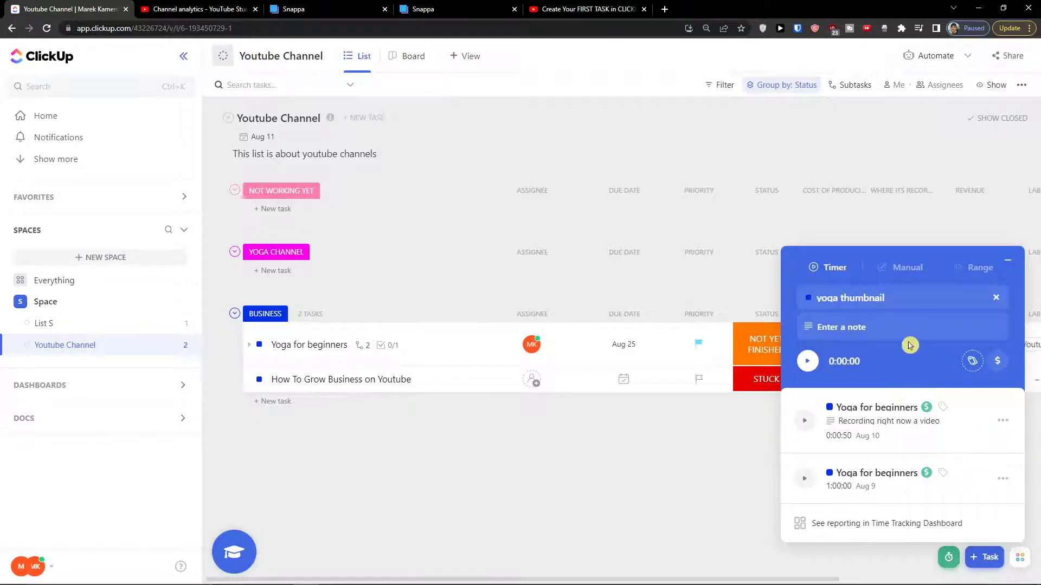
pyautogui.click(997, 361)
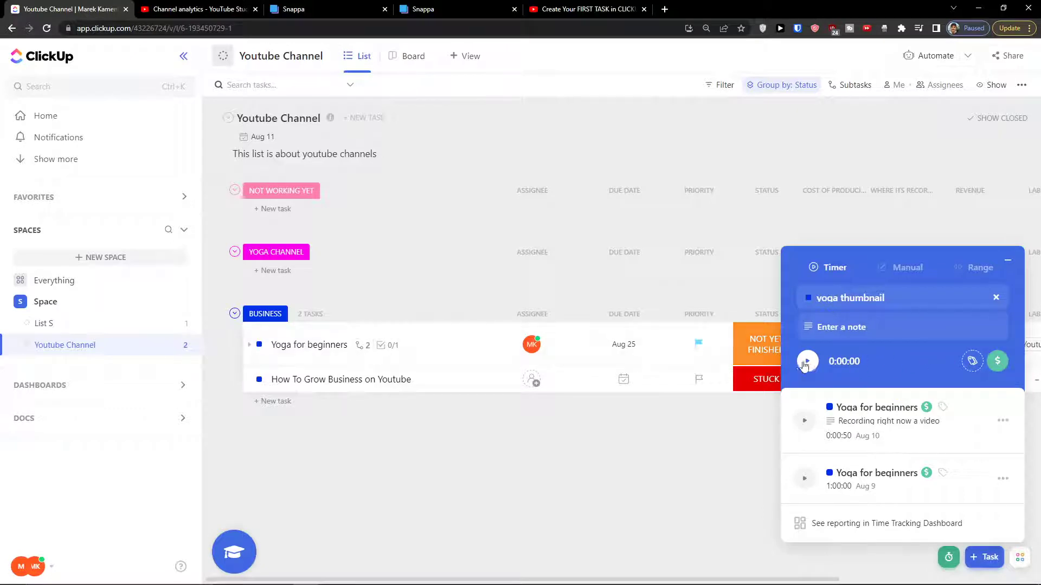
pyautogui.click(806, 363)
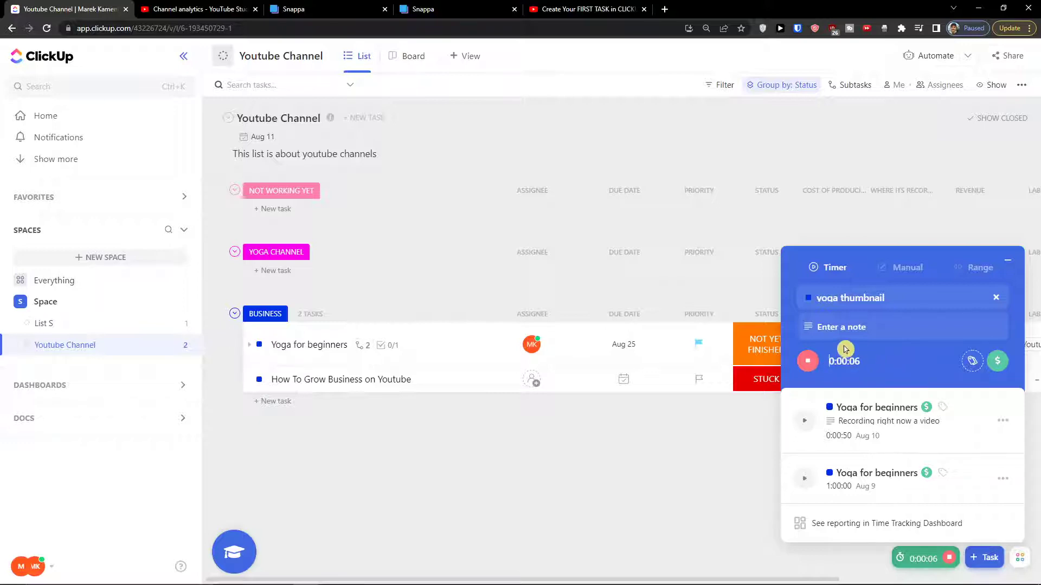
pyautogui.click(903, 273)
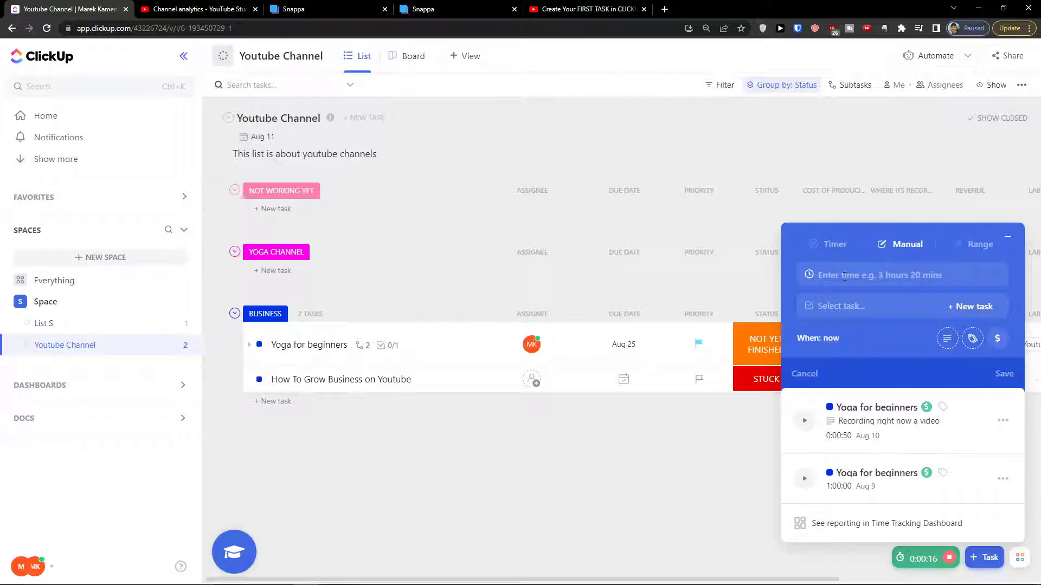
# Save a billable 3 hours 40 minutes manual entry on the yoga thumbnail subtask.
pyautogui.write('3 hours')
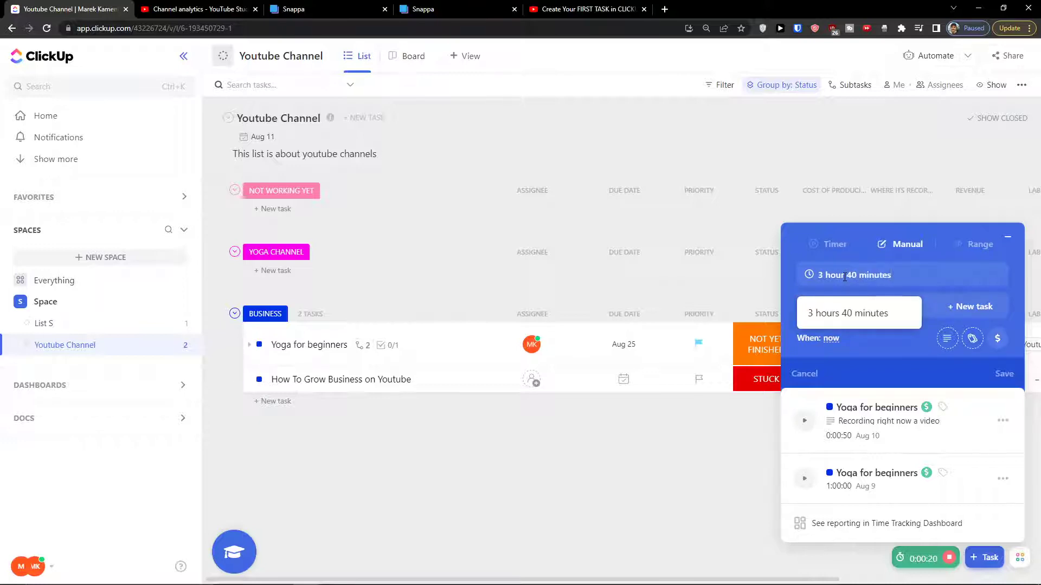
pyautogui.click(851, 306)
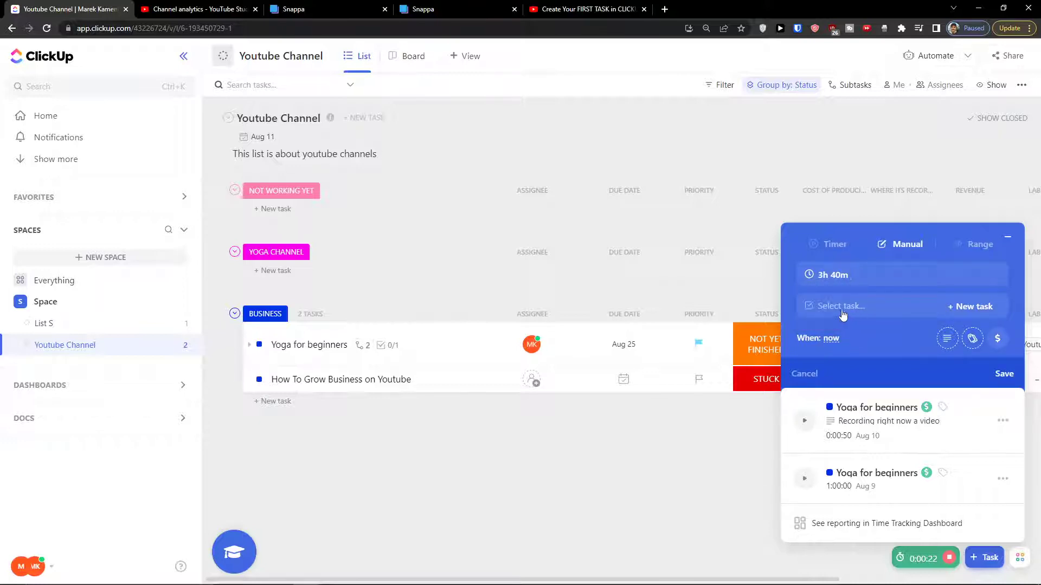
pyautogui.click(836, 306)
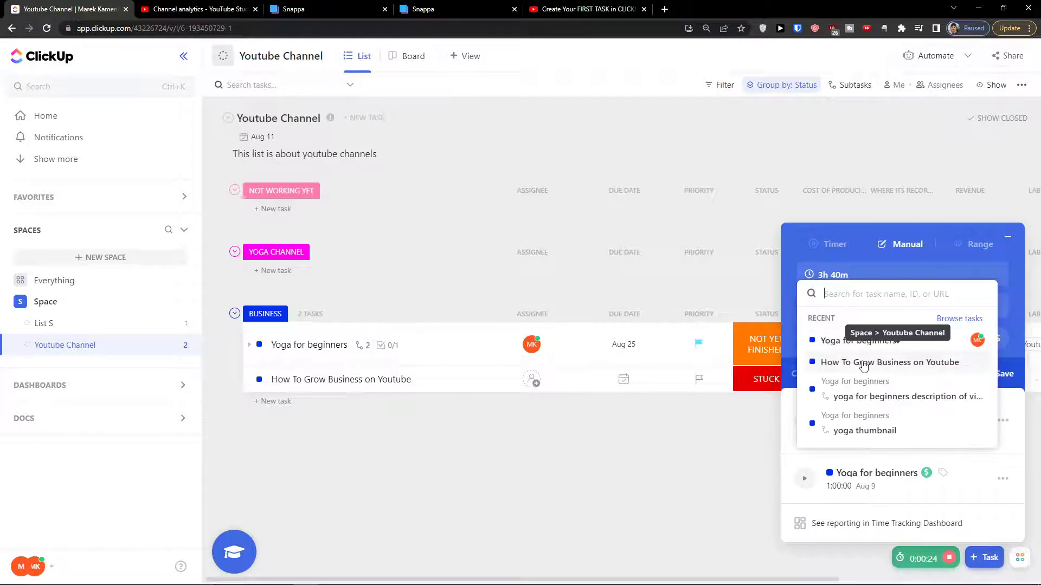
pyautogui.click(874, 421)
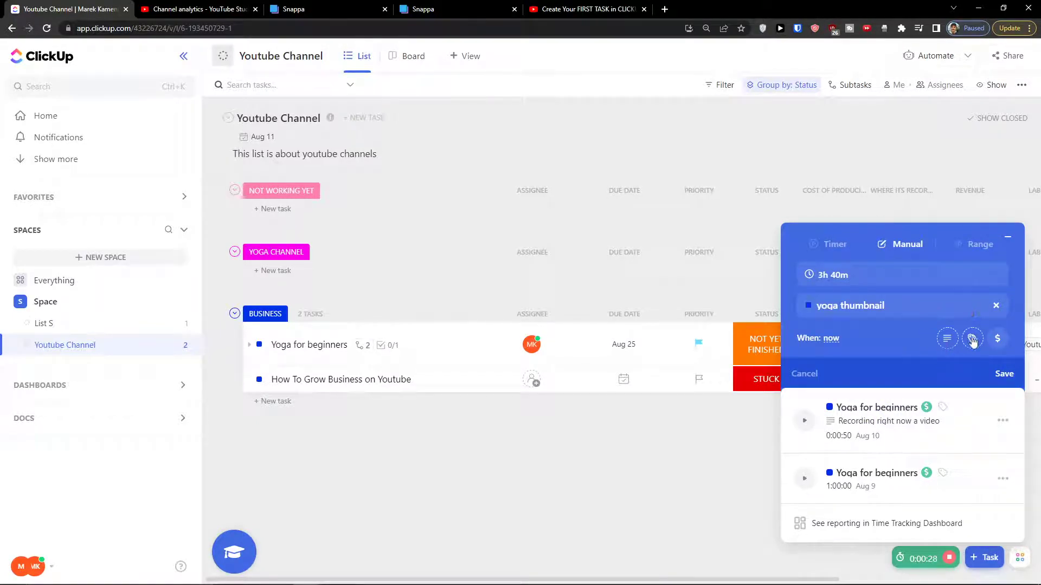
pyautogui.click(996, 340)
pyautogui.click(998, 375)
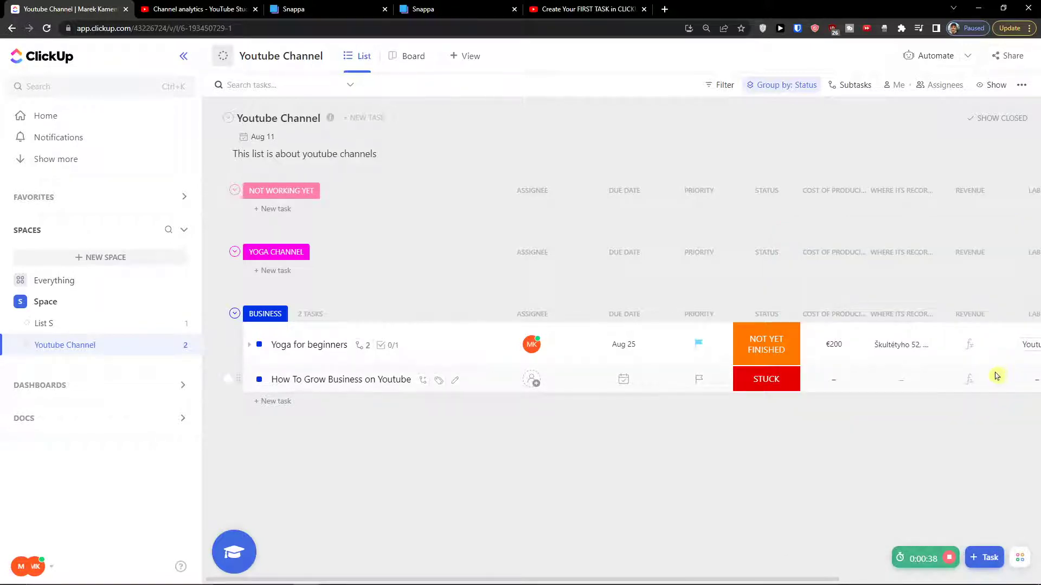
pyautogui.click(922, 558)
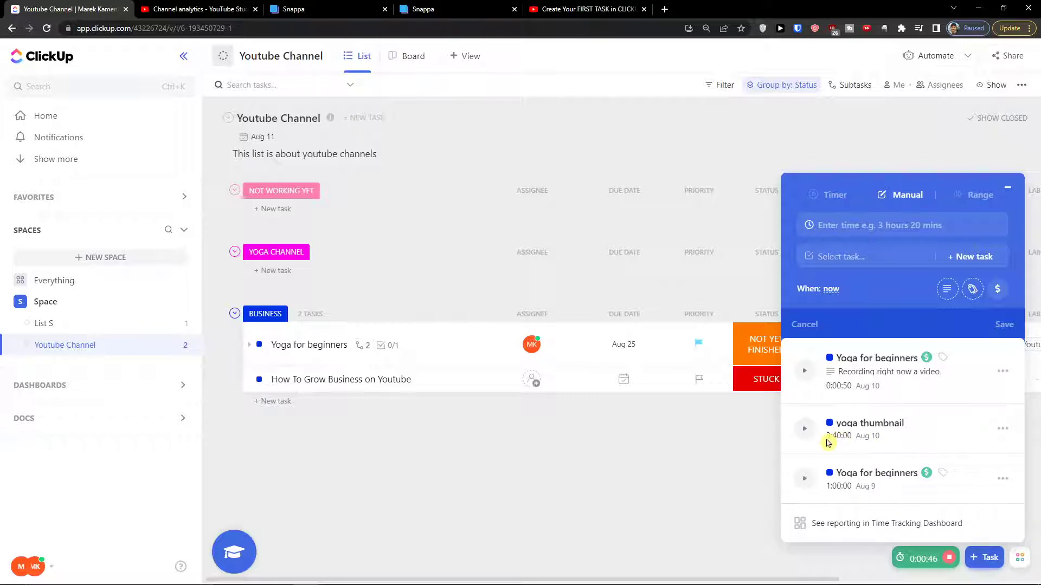
# Save a range entry starting 10:00 am on the How To Grow Business on Youtube task.
pyautogui.click(987, 198)
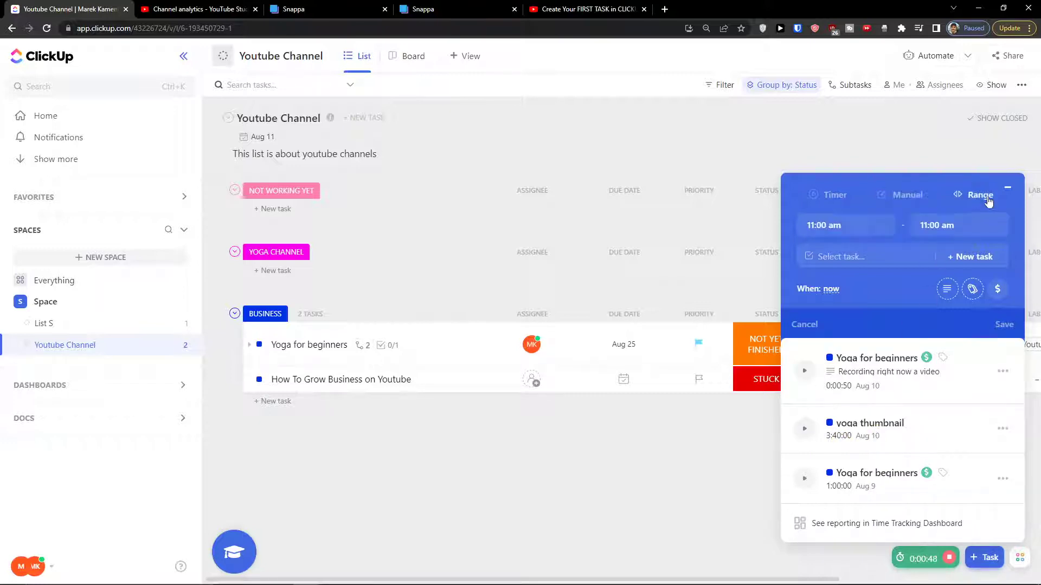
pyautogui.click(913, 201)
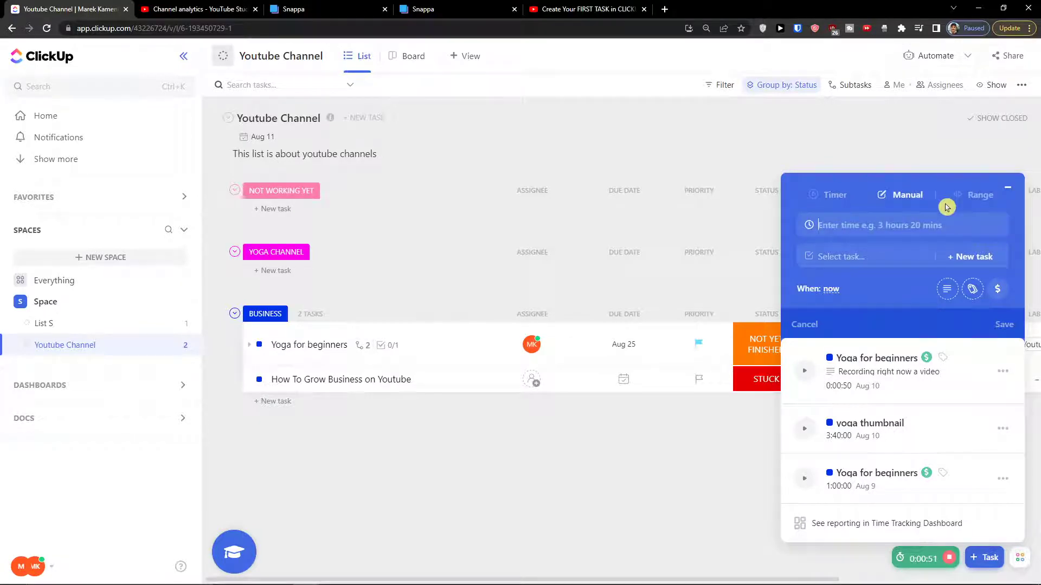
pyautogui.click(988, 199)
pyautogui.click(866, 227)
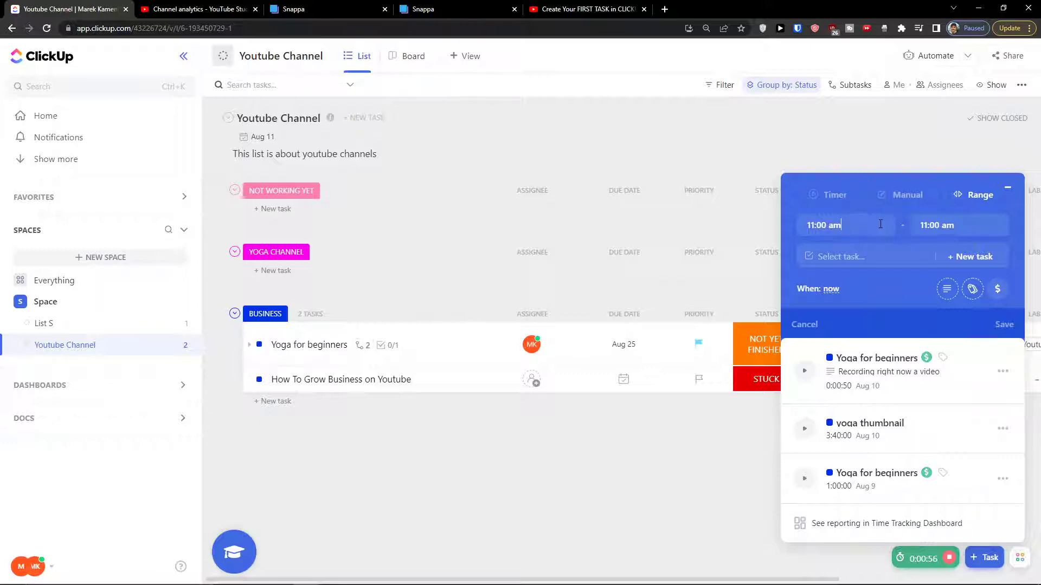
pyautogui.click(973, 225)
pyautogui.click(926, 226)
pyautogui.click(815, 232)
pyautogui.click(815, 233)
pyautogui.click(926, 257)
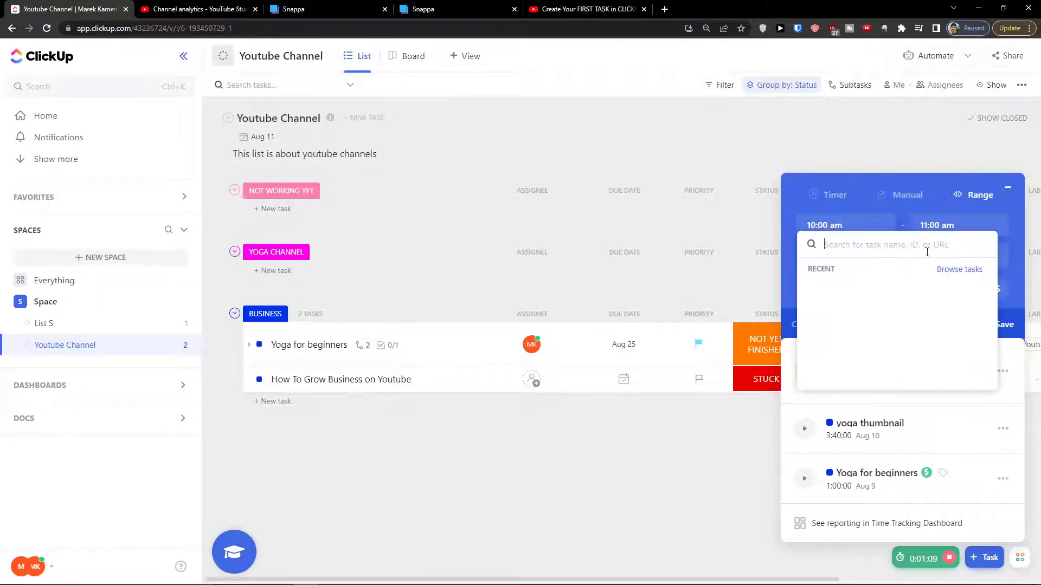
pyautogui.click(879, 309)
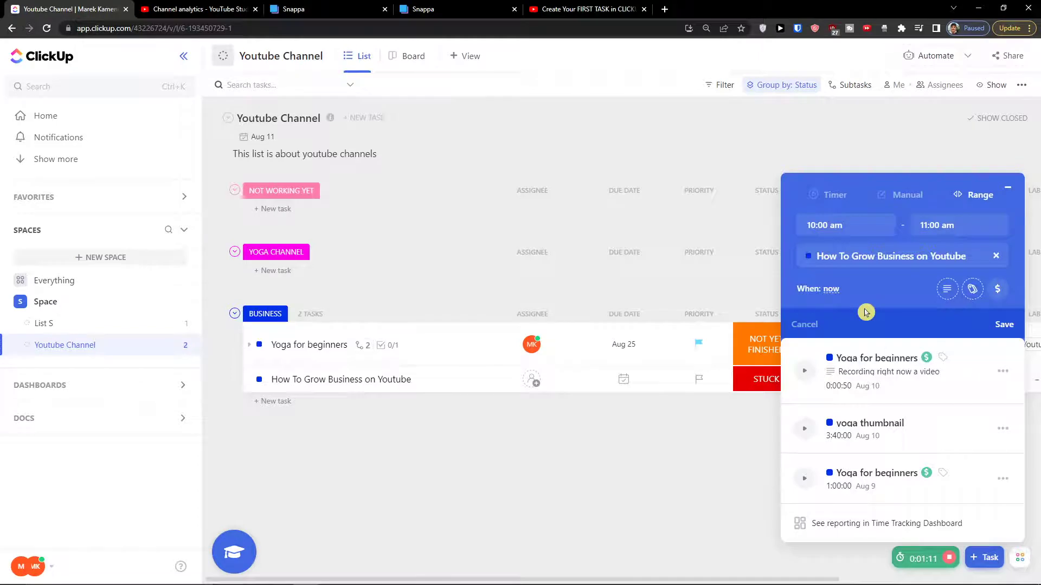
pyautogui.click(1003, 325)
# Review the logged time entries, checking the oldest entry's options without changes.
pyautogui.click(933, 559)
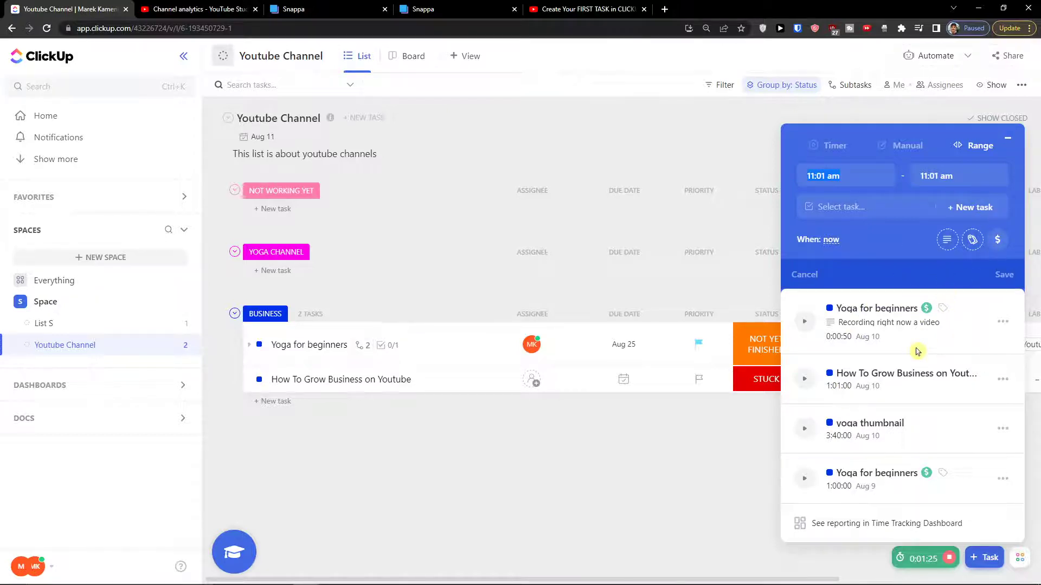
pyautogui.click(998, 482)
pyautogui.click(1002, 481)
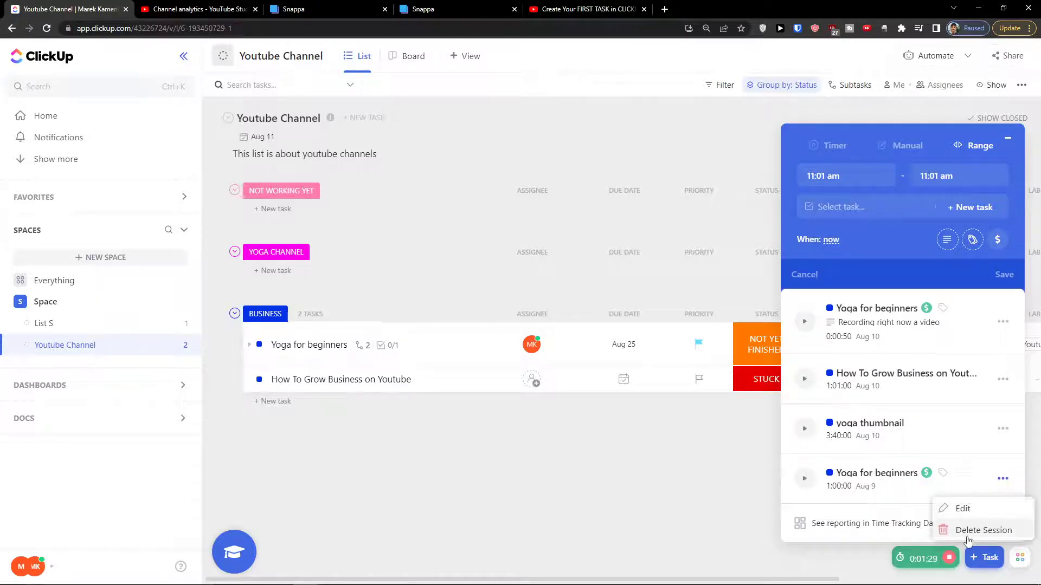
pyautogui.click(878, 514)
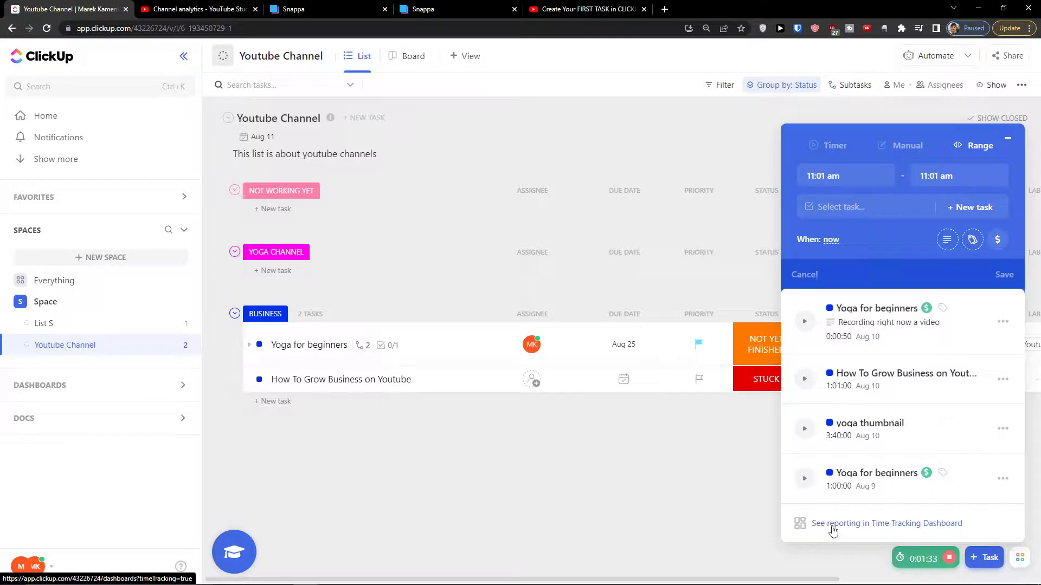
# Stop the timer and create a 'Time Tracking' dashboard from the reporting link.
pyautogui.click(949, 559)
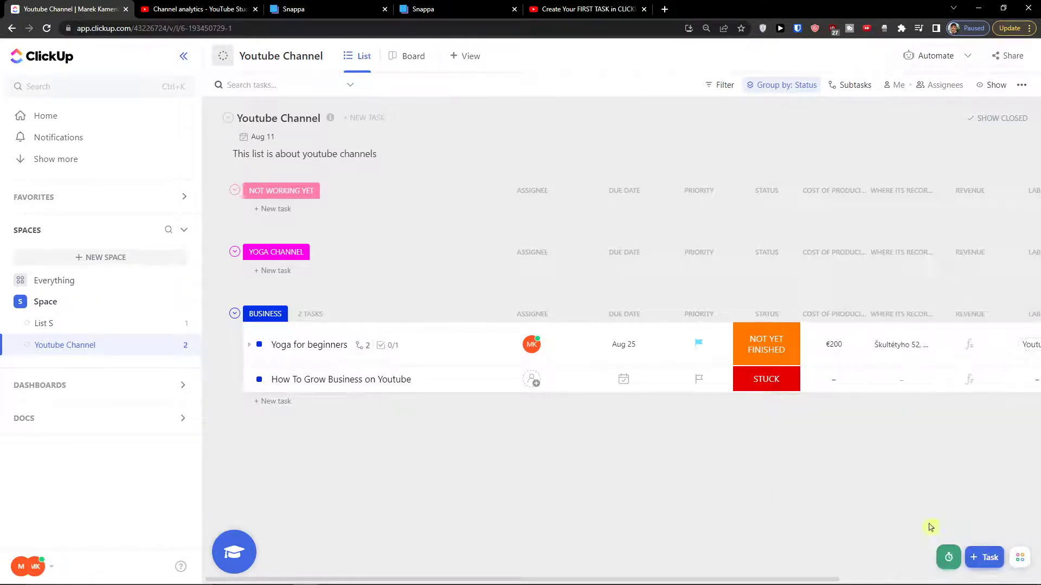
pyautogui.click(950, 558)
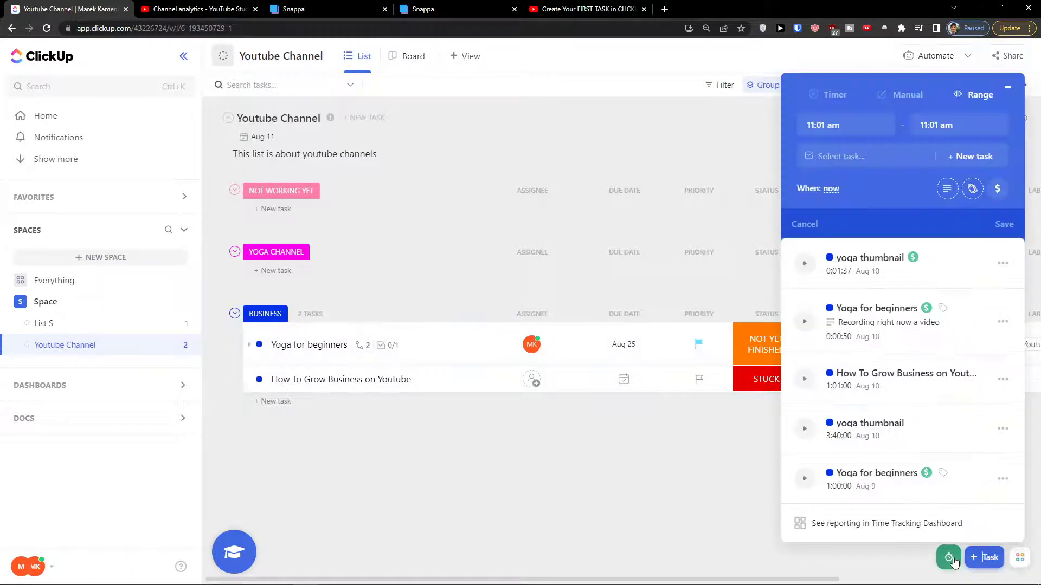
pyautogui.click(910, 526)
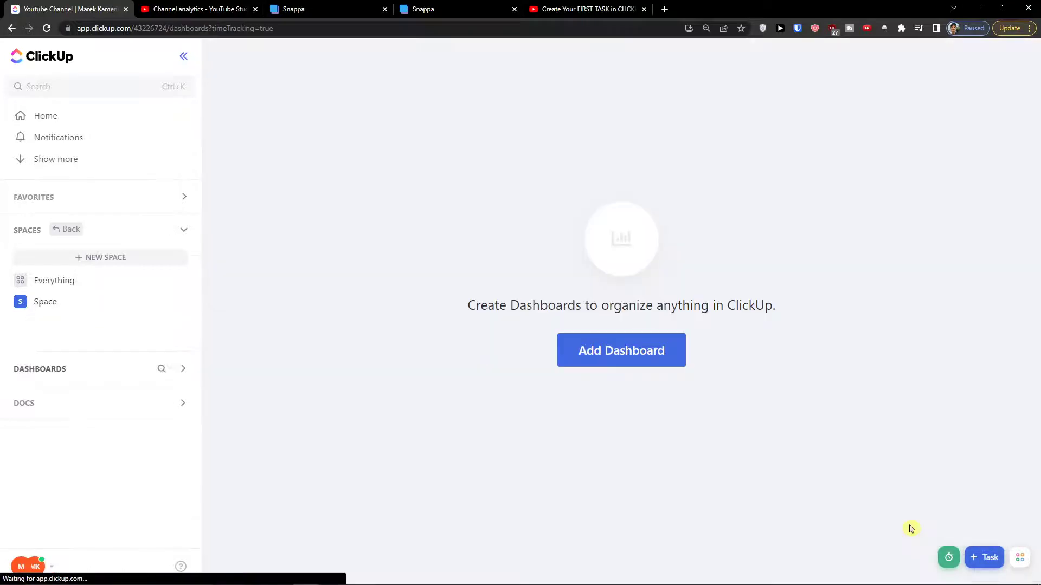
pyautogui.click(614, 362)
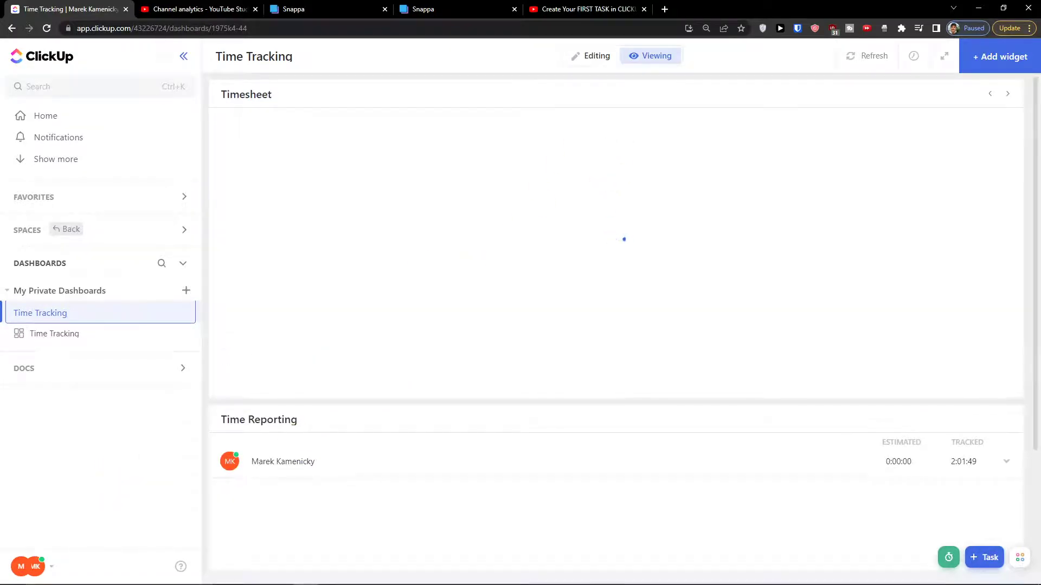
pyautogui.press('Return')
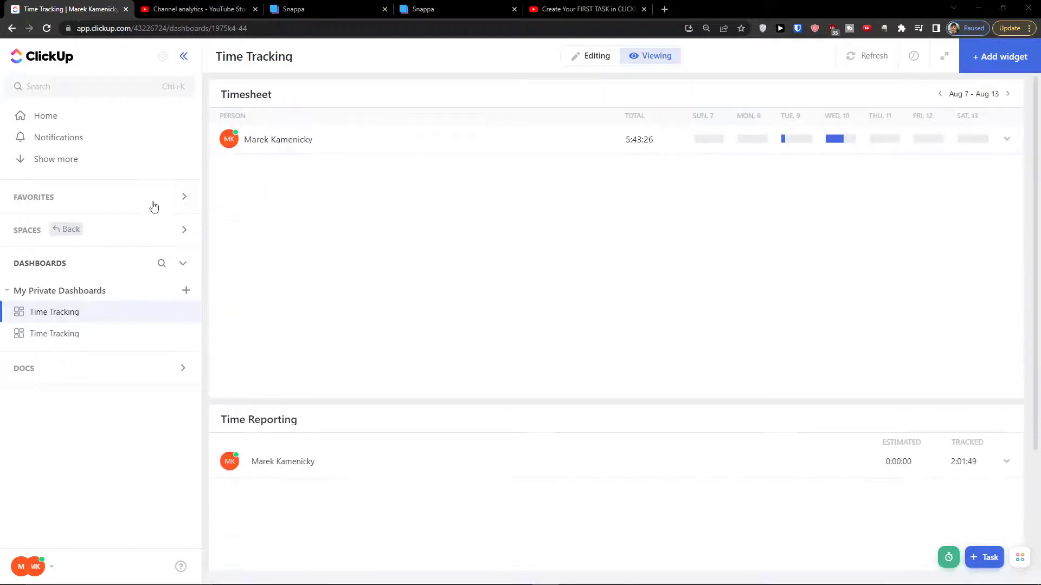
# On the timesheet dashboard, expand the person row and the Yoga for beginners entries.
pyautogui.click(75, 328)
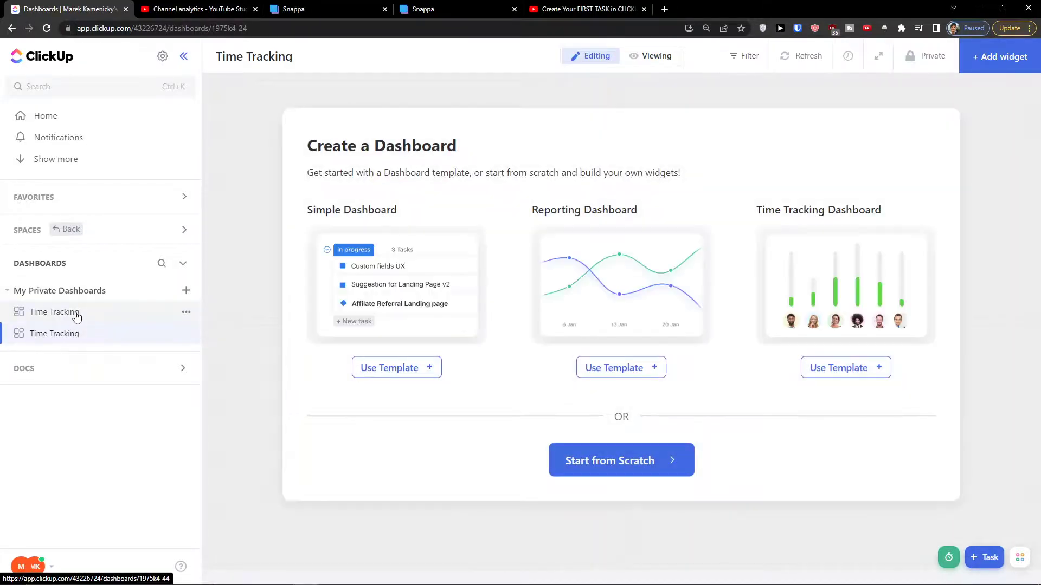
pyautogui.click(76, 315)
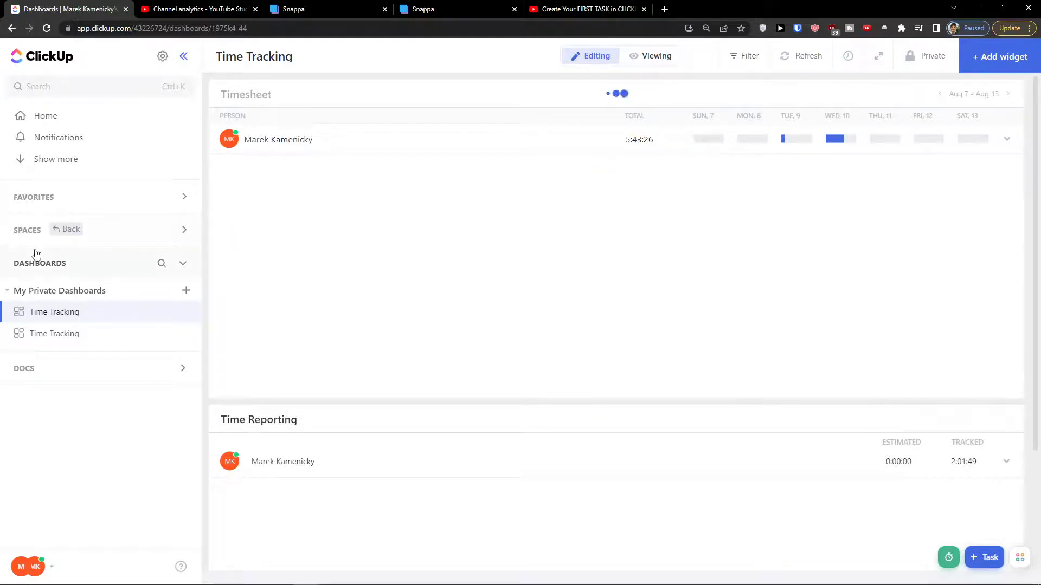
pyautogui.click(725, 148)
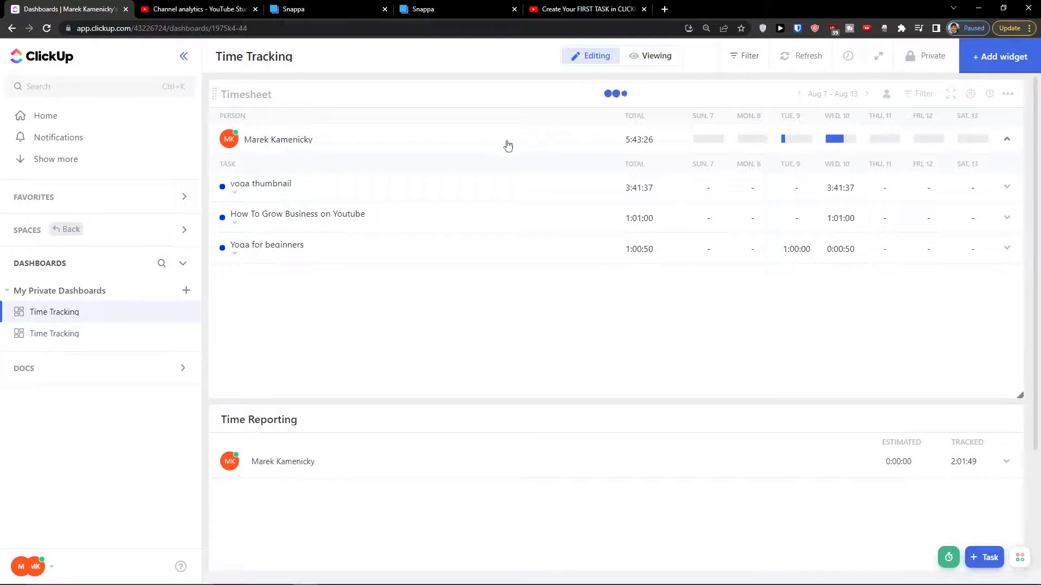
pyautogui.moveTo(844, 144)
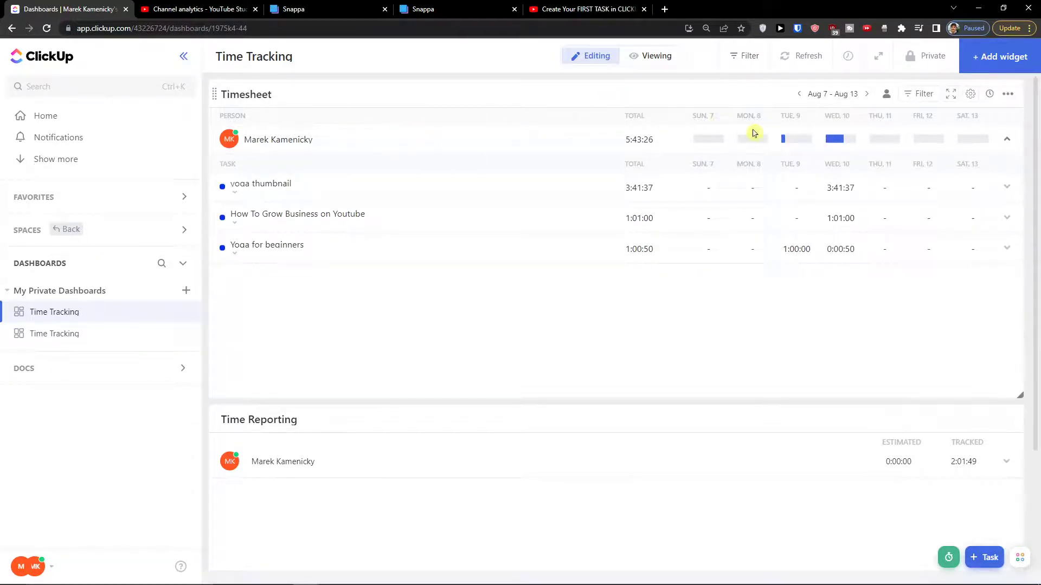
pyautogui.moveTo(801, 146)
pyautogui.click(795, 254)
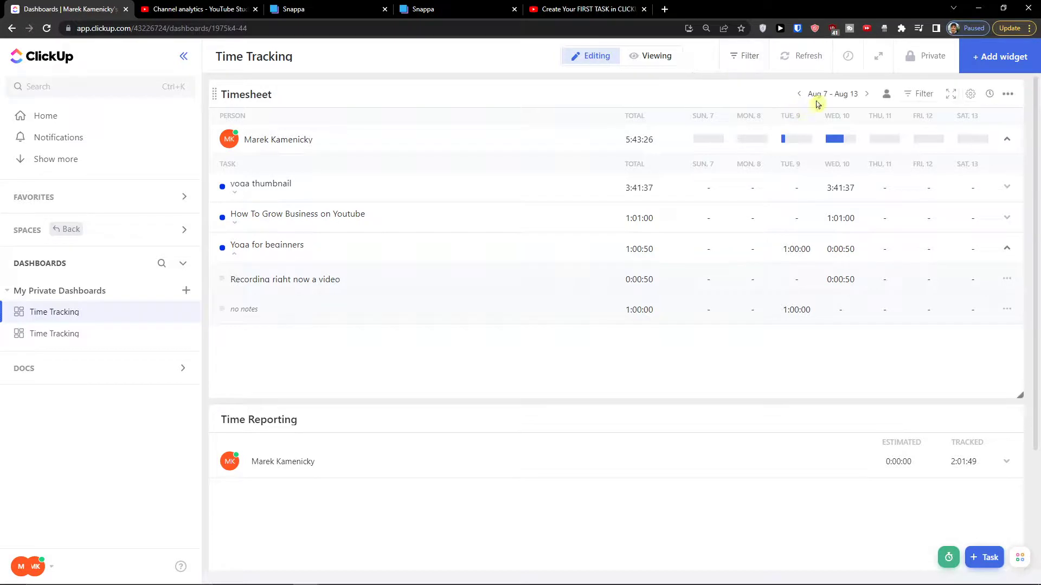
# Inspect the timesheet's people filter and widget settings without changes, then scroll down.
pyautogui.click(887, 94)
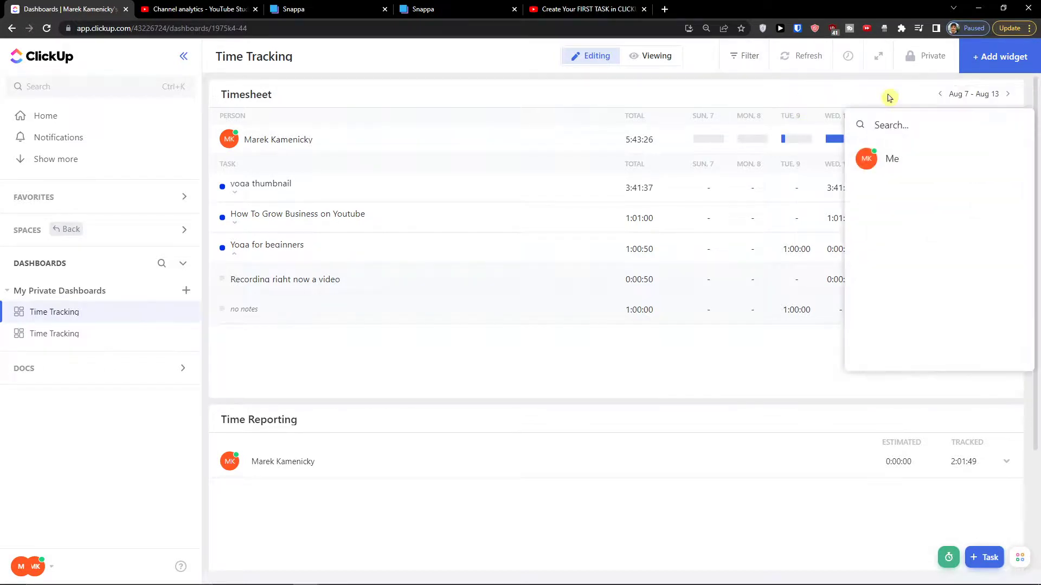
pyautogui.click(748, 95)
pyautogui.click(886, 94)
pyautogui.click(870, 96)
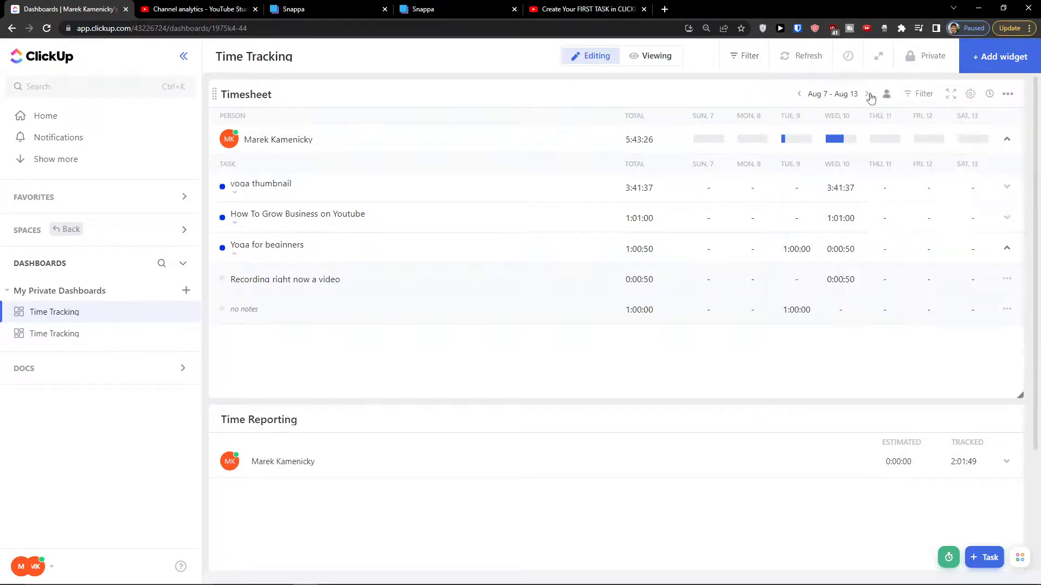
pyautogui.click(970, 98)
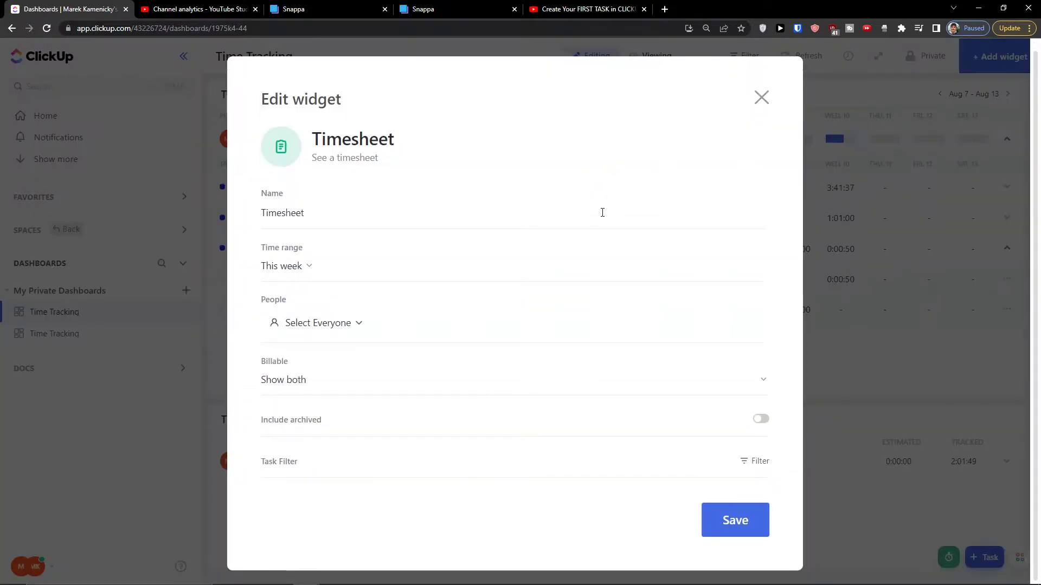
pyautogui.click(761, 106)
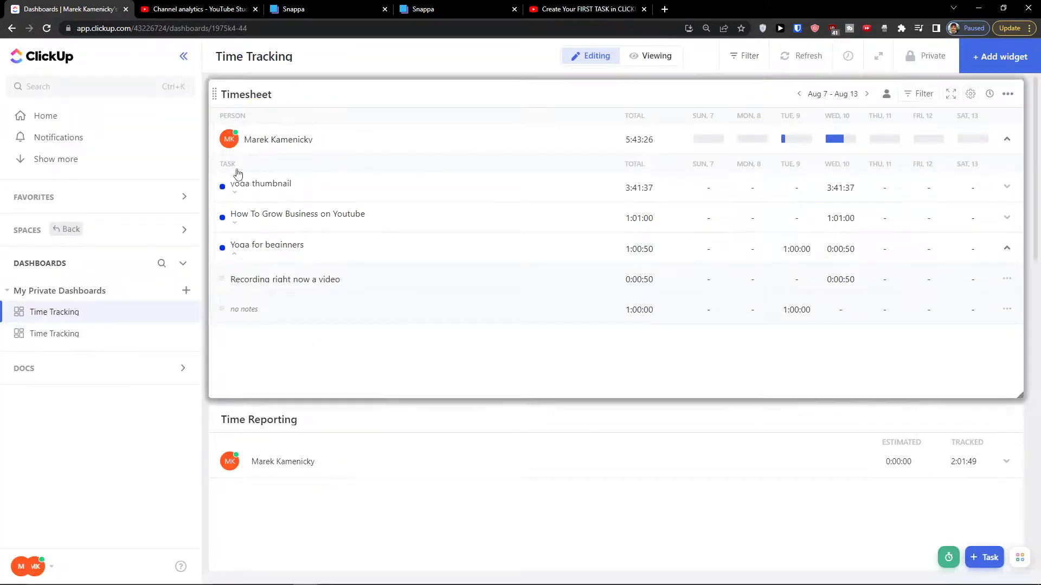
pyautogui.scroll(-3, 623, 464)
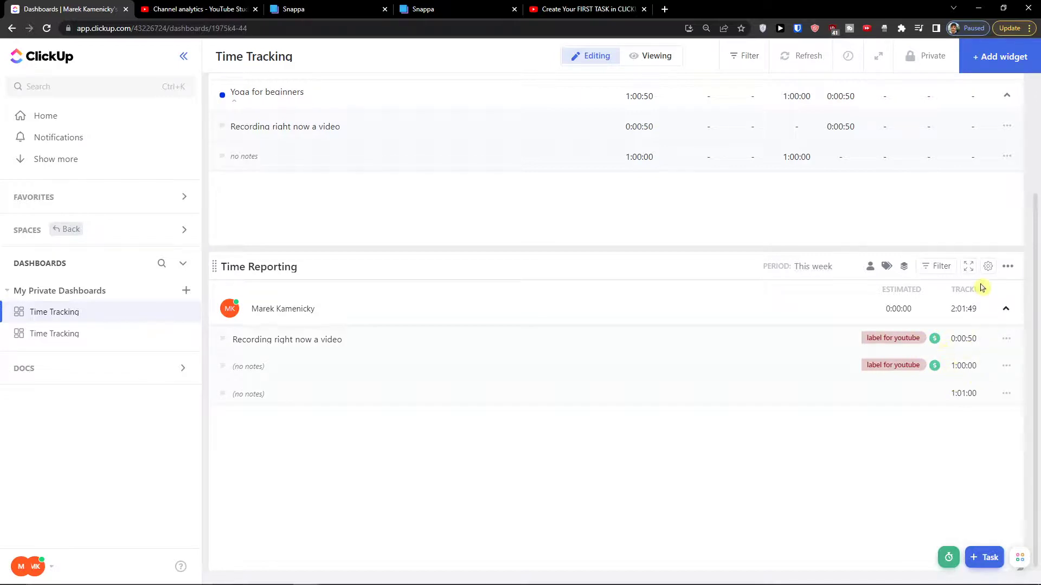
# Open the Time Reporting widget's options menu, then close it again.
pyautogui.scroll(3, 981, 286)
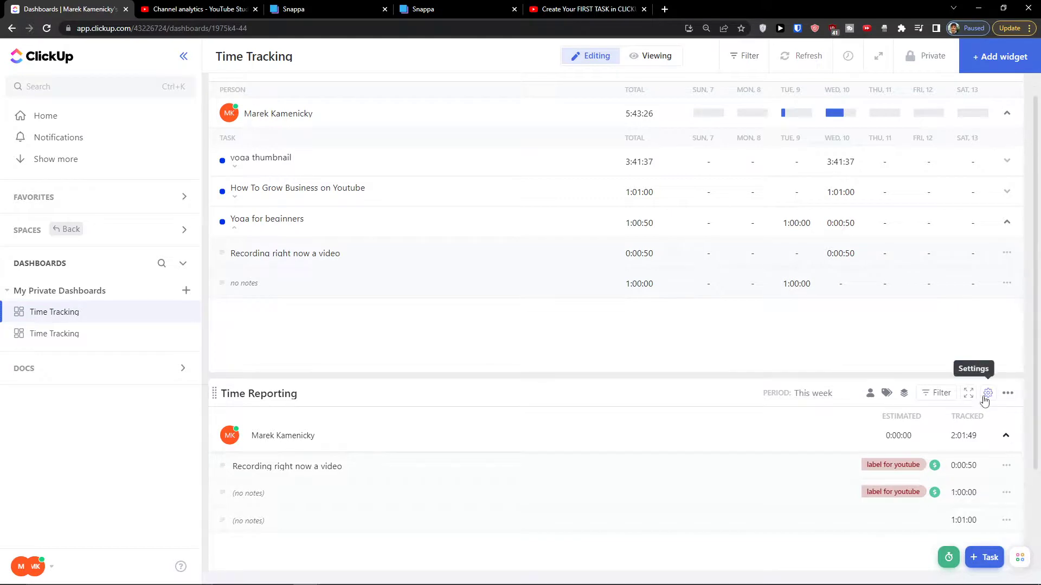
pyautogui.click(1007, 393)
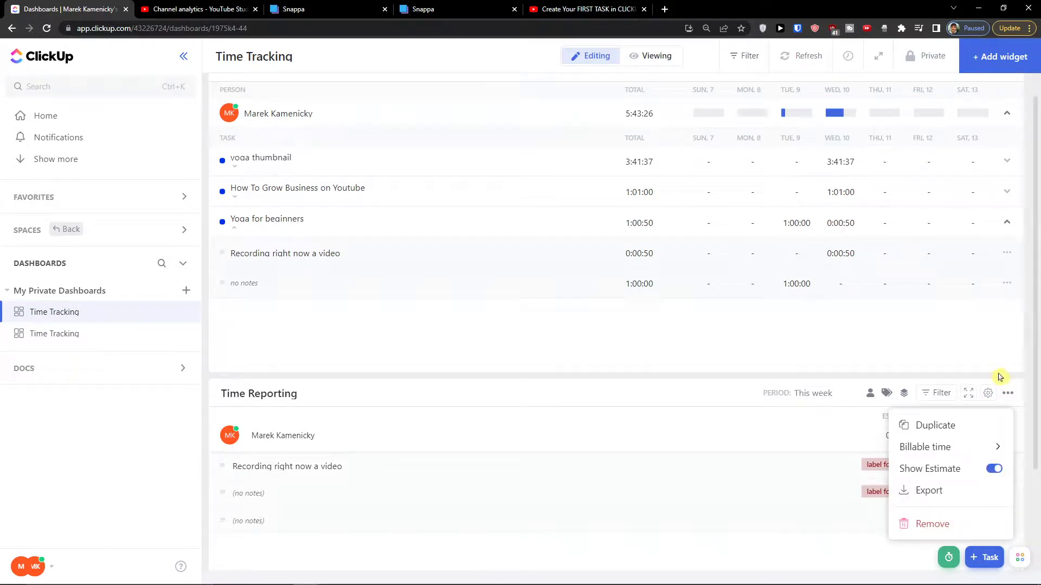
pyautogui.moveTo(925, 449)
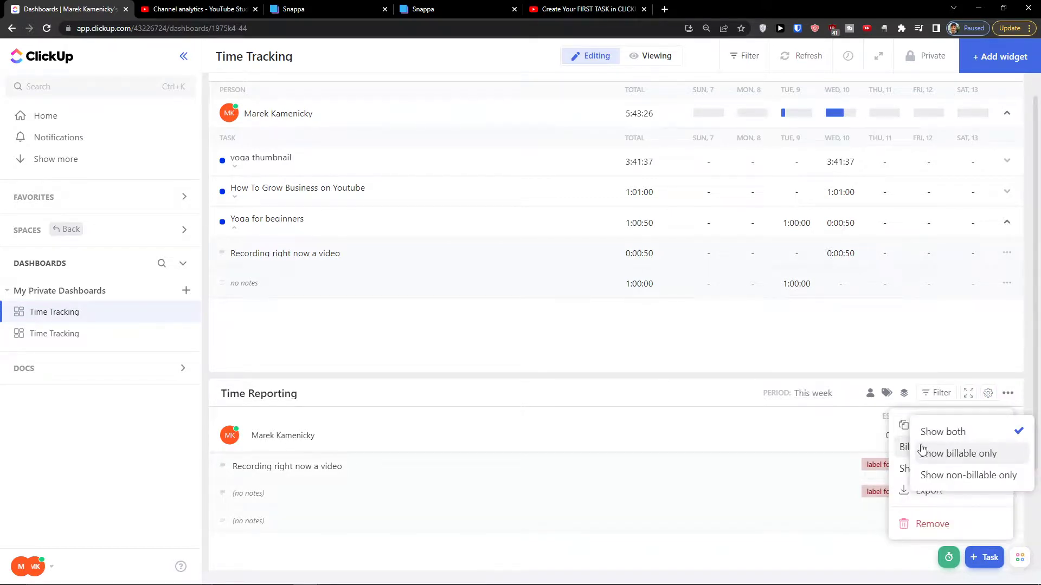
pyautogui.click(787, 447)
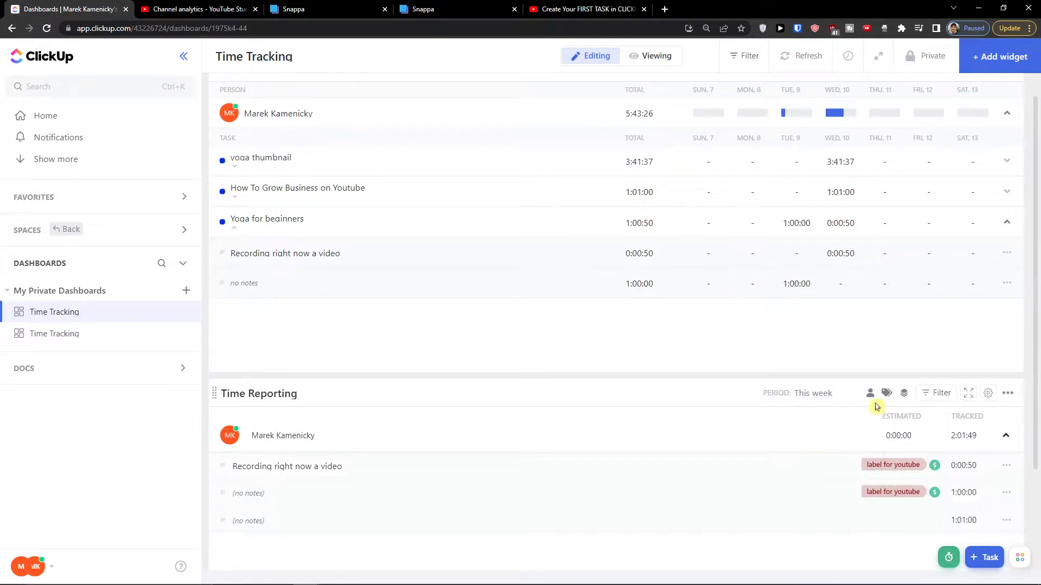
# Check a logged session's options and the dashboard's auto-refresh interval choices, closing both.
pyautogui.scroll(-3, 850, 407)
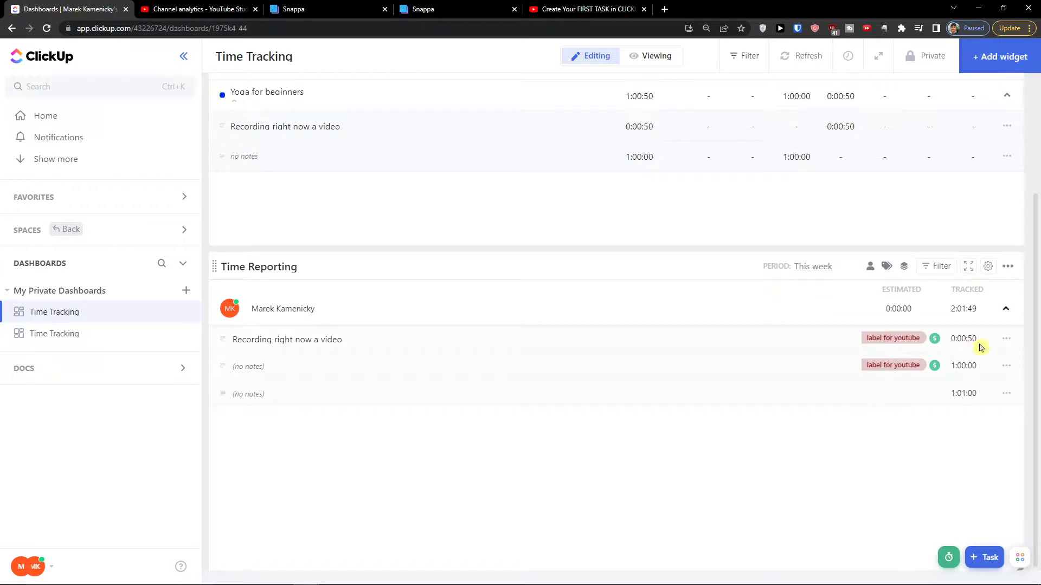
pyautogui.click(1007, 341)
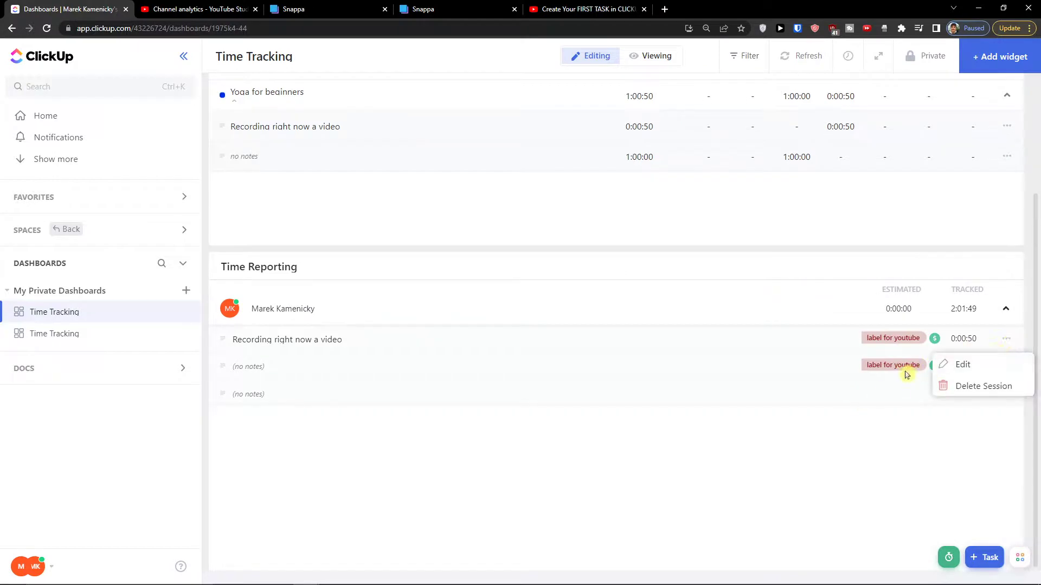
pyautogui.click(930, 367)
pyautogui.scroll(3, 932, 367)
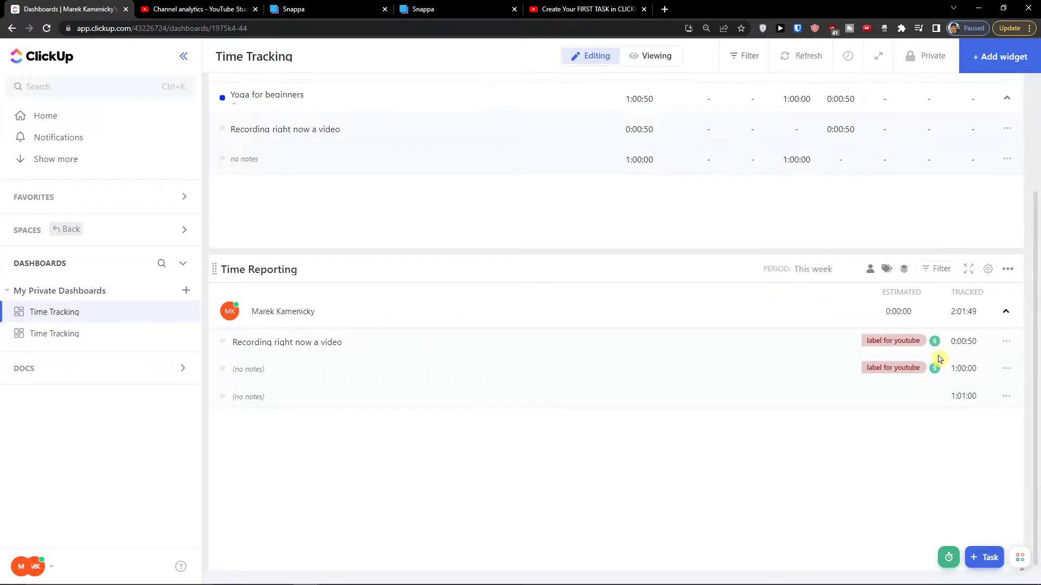
pyautogui.click(846, 57)
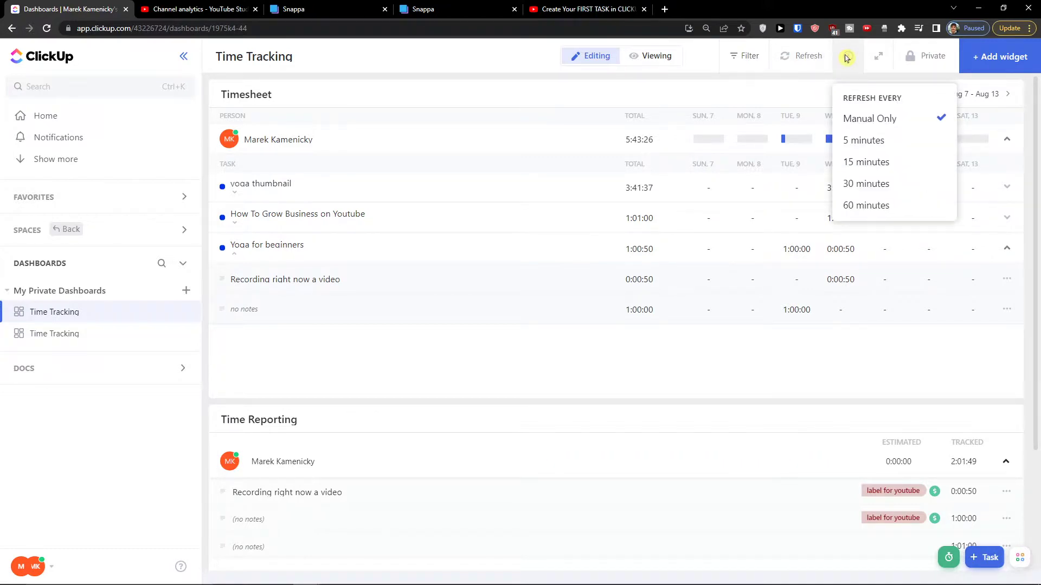
pyautogui.click(809, 58)
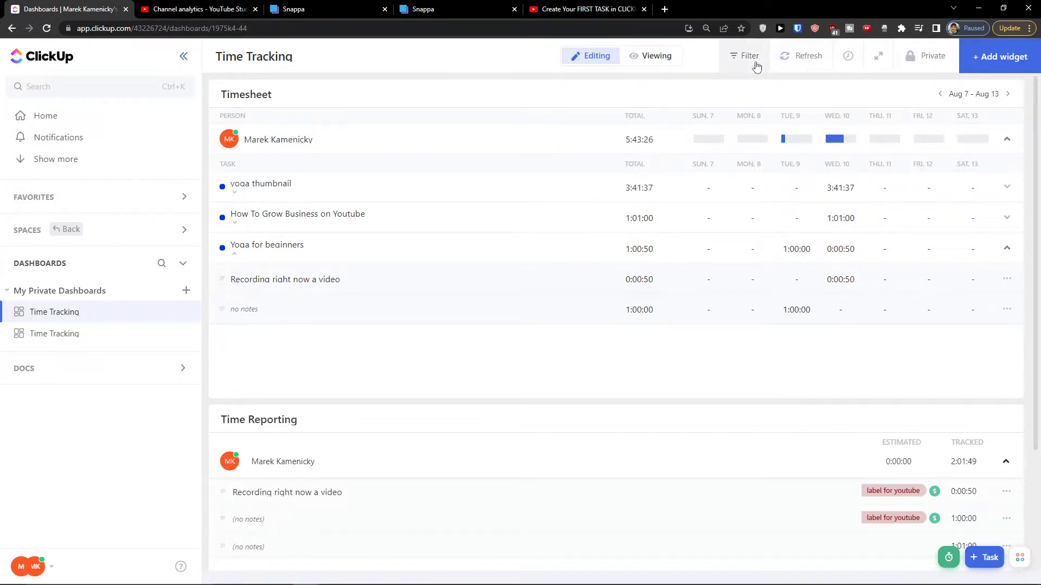
pyautogui.click(987, 58)
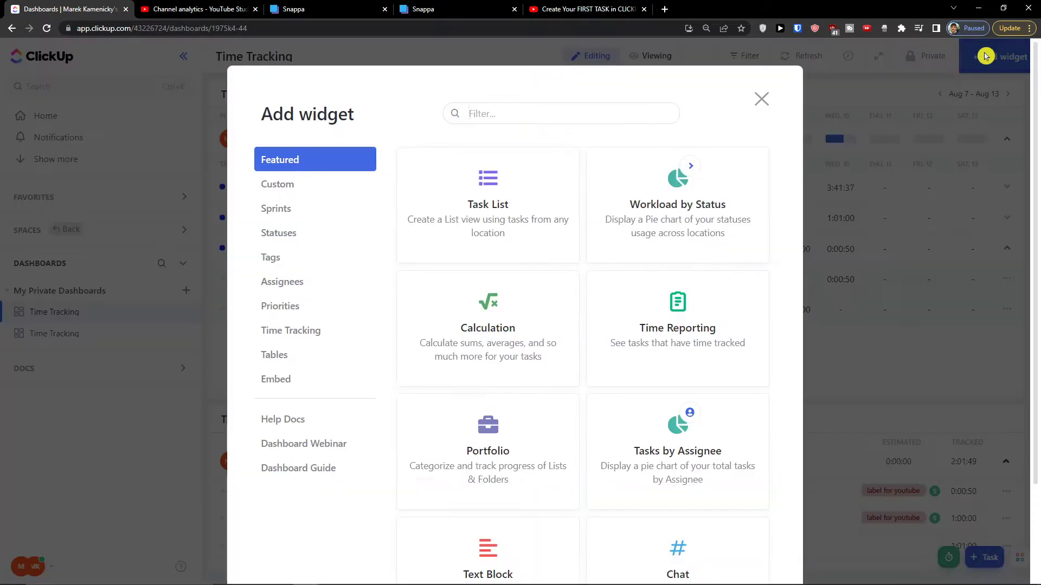
pyautogui.scroll(-2, 553, 277)
pyautogui.scroll(2, 569, 271)
pyautogui.click(342, 188)
pyautogui.click(322, 215)
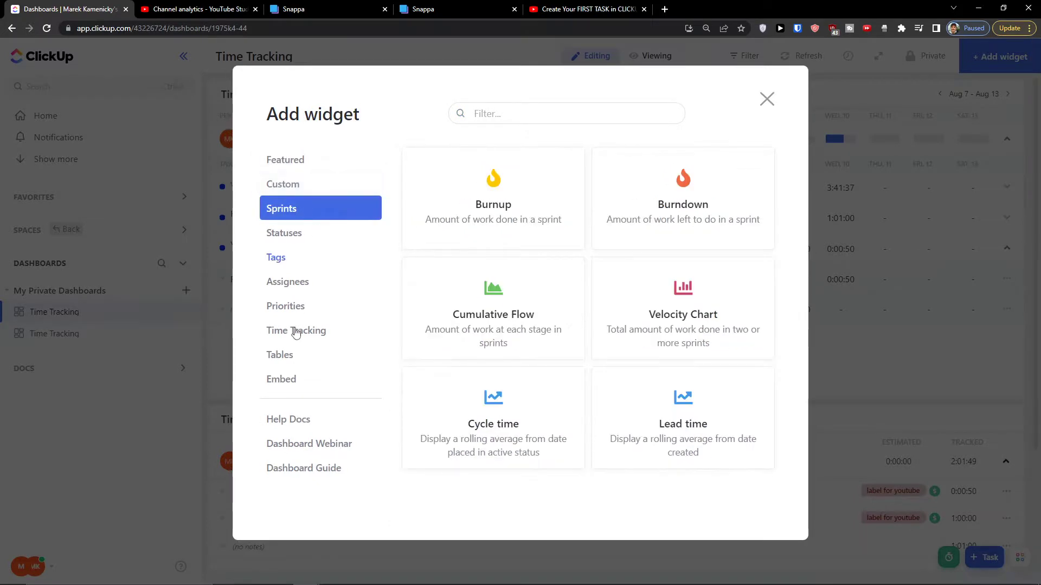
pyautogui.click(344, 170)
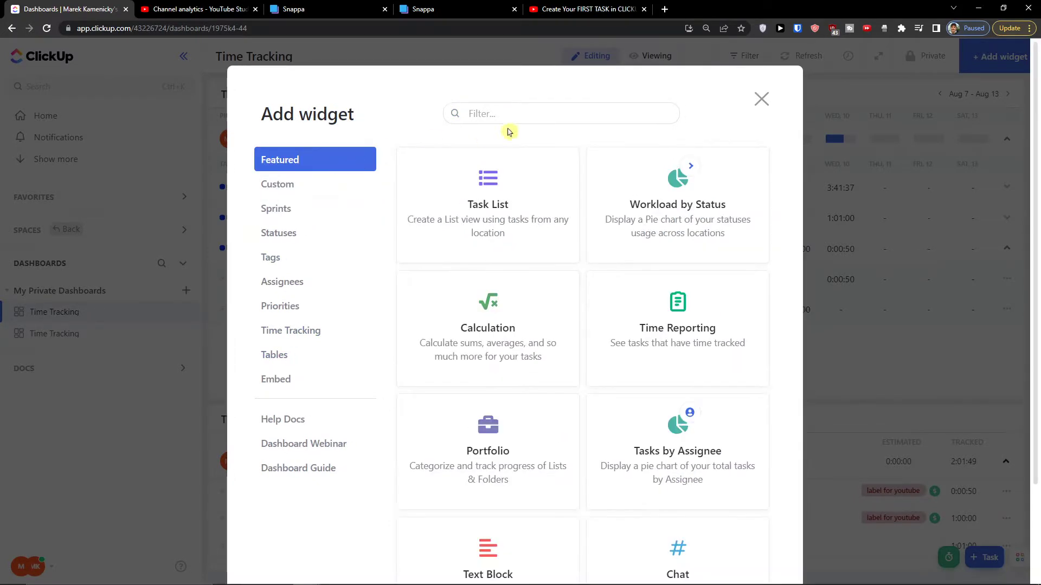
pyautogui.scroll(-2, 537, 221)
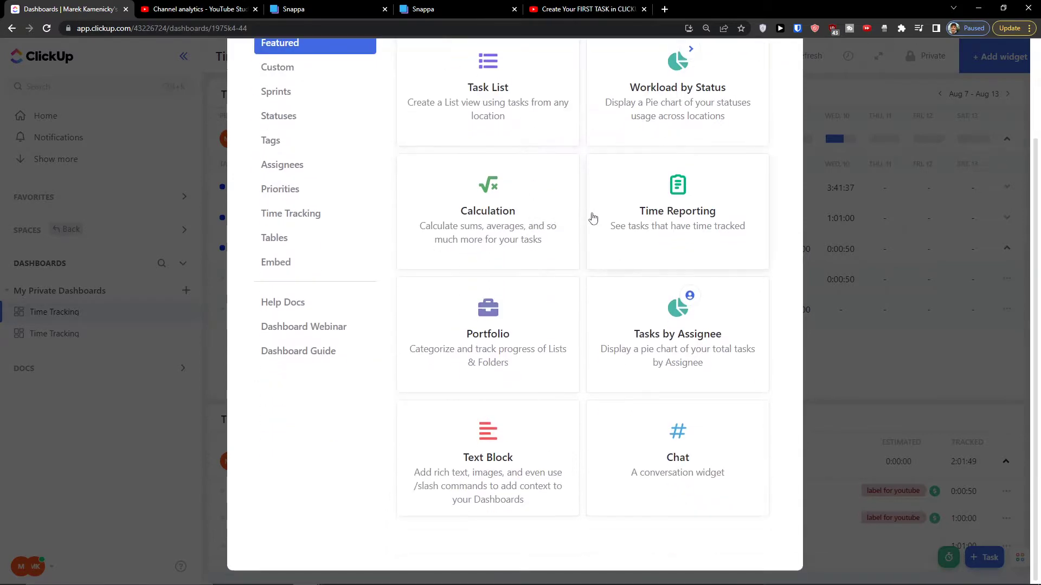
pyautogui.scroll(2, 592, 218)
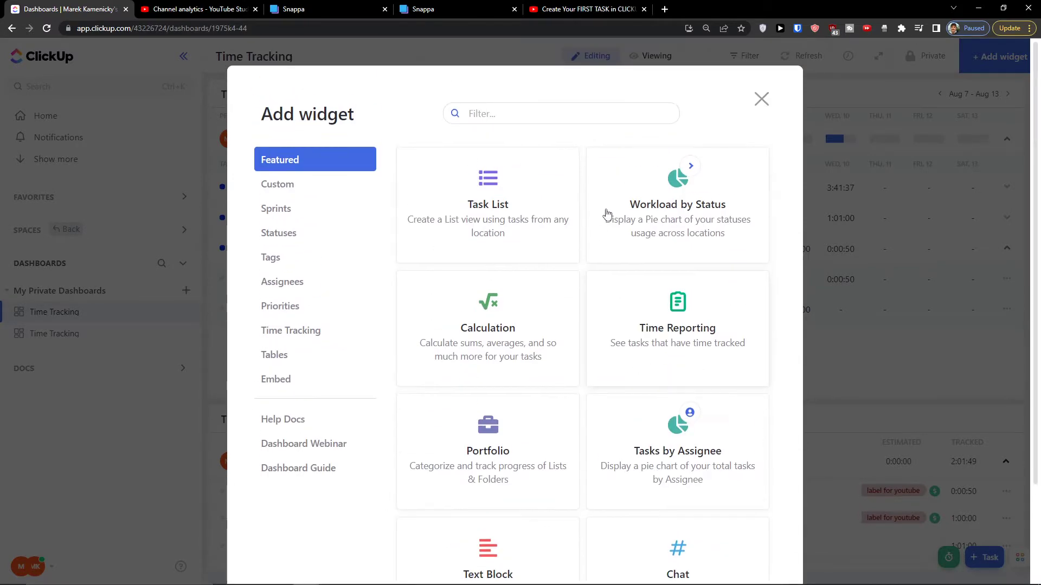
pyautogui.click(873, 165)
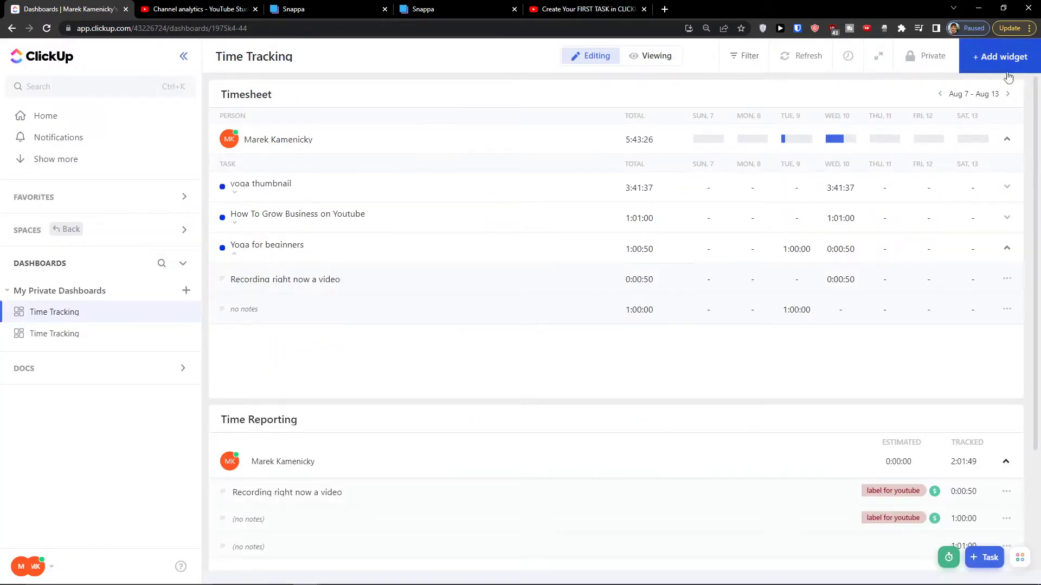
pyautogui.click(1004, 57)
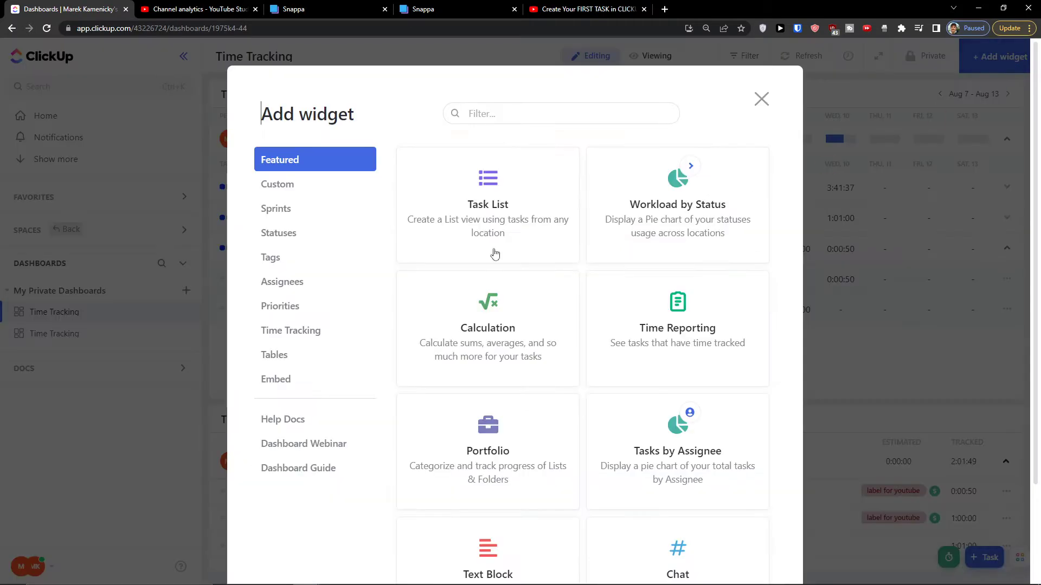
pyautogui.scroll(-2, 411, 187)
pyautogui.scroll(2, 401, 192)
pyautogui.click(342, 186)
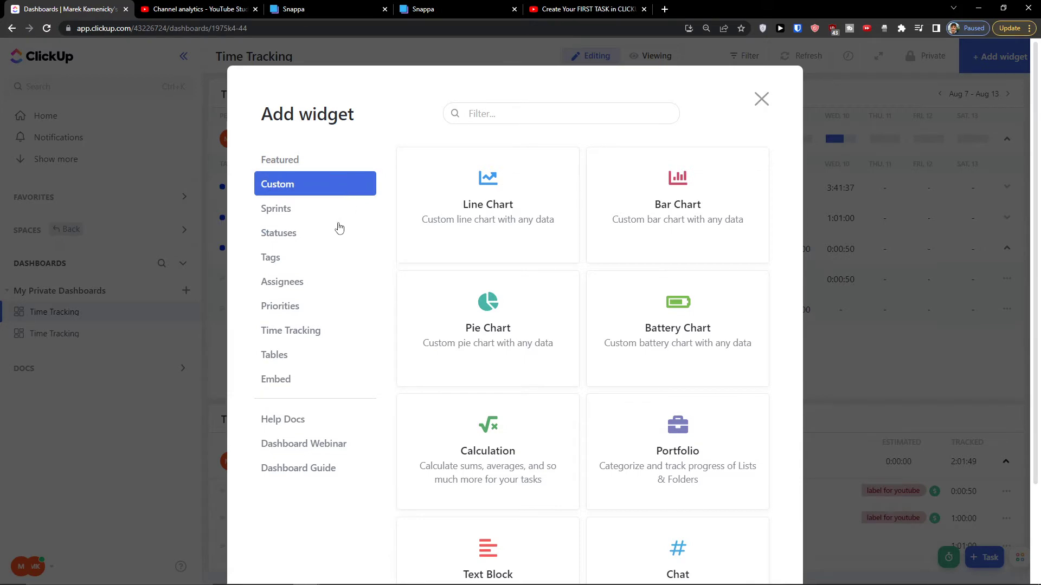
pyautogui.scroll(-2, 456, 214)
pyautogui.scroll(2, 360, 202)
pyautogui.click(343, 211)
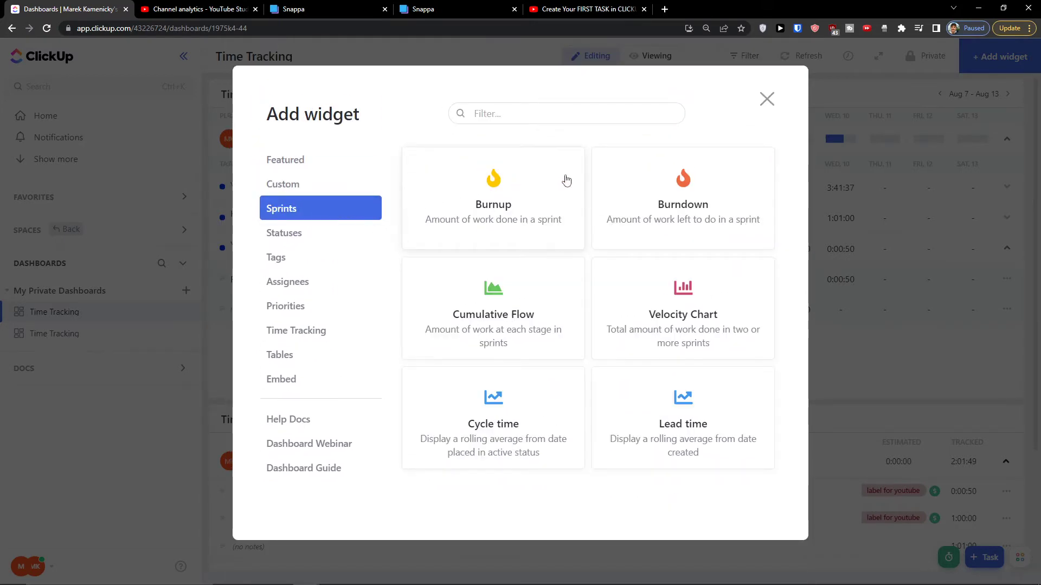
pyautogui.click(366, 229)
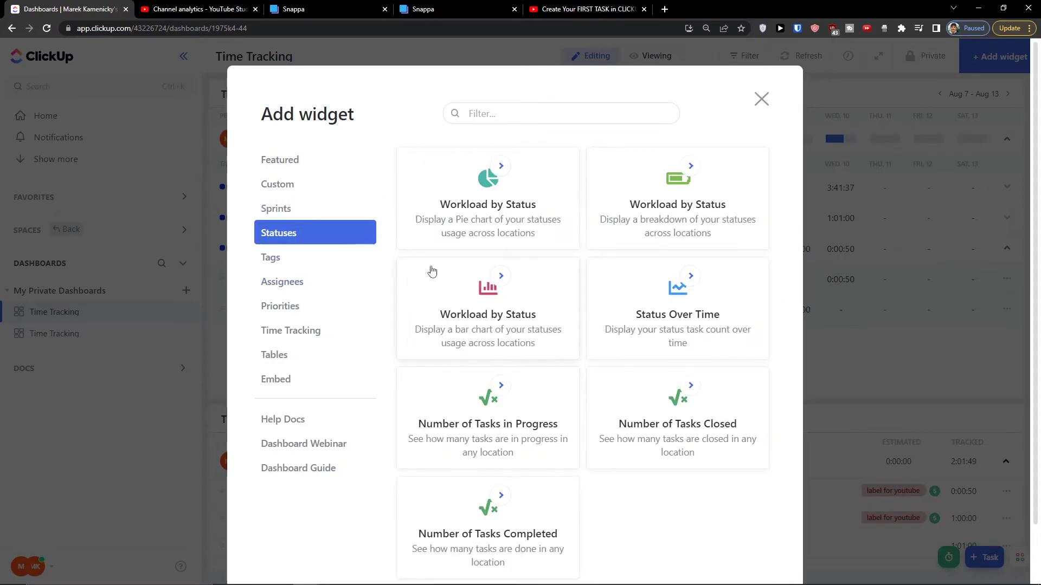
pyautogui.click(328, 257)
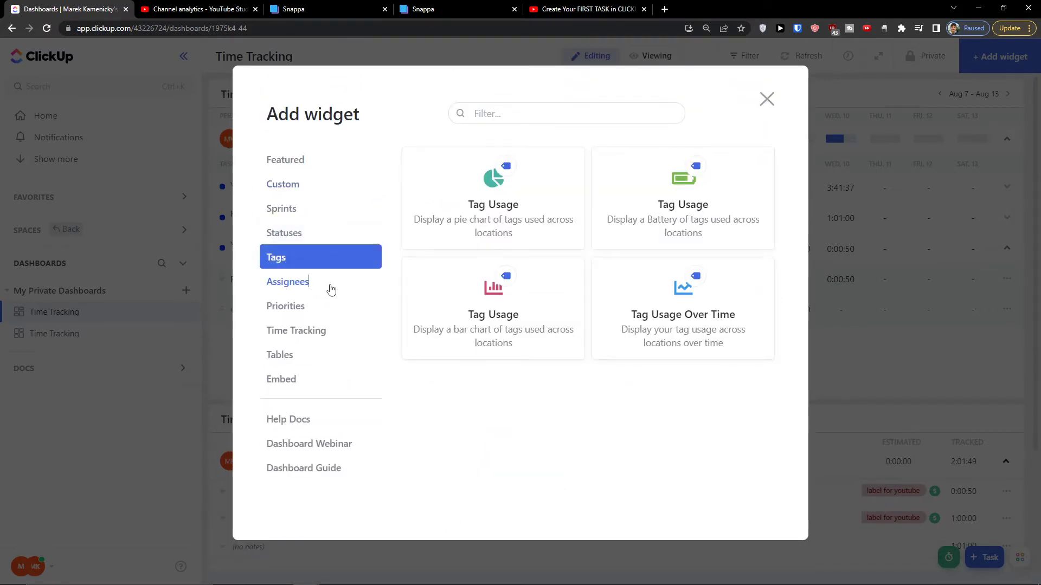
pyautogui.click(331, 285)
pyautogui.click(328, 308)
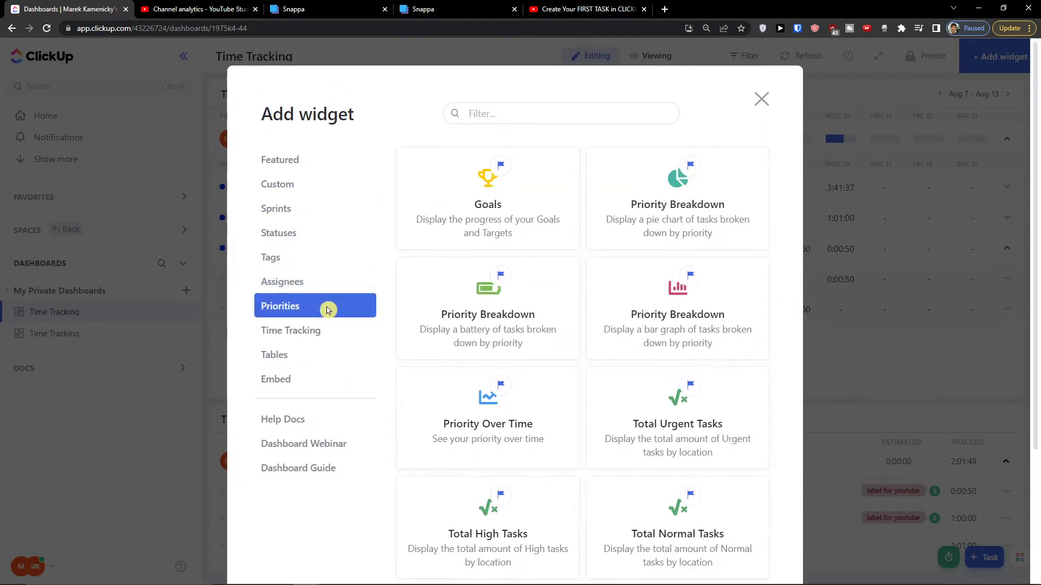
pyautogui.click(932, 274)
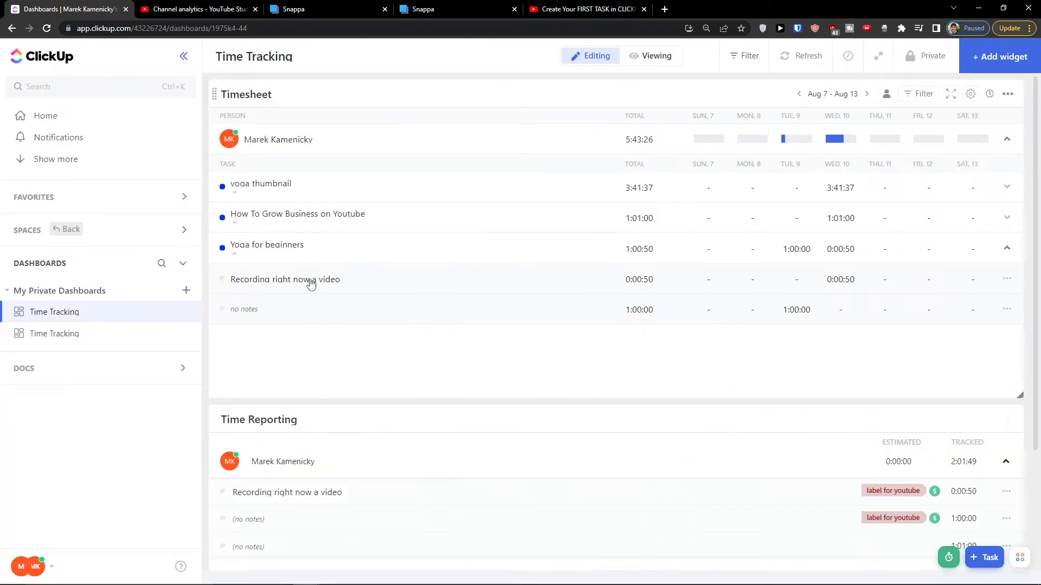
# Open the Youtube Channel list under Space, then view quick actions and Space's create options.
pyautogui.click(100, 243)
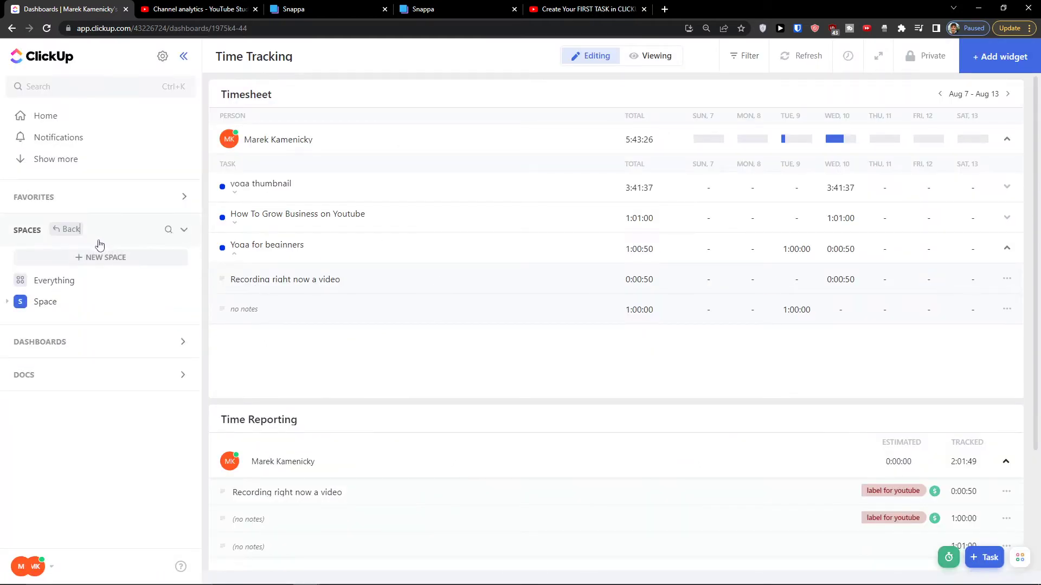
pyautogui.click(81, 301)
pyautogui.click(69, 323)
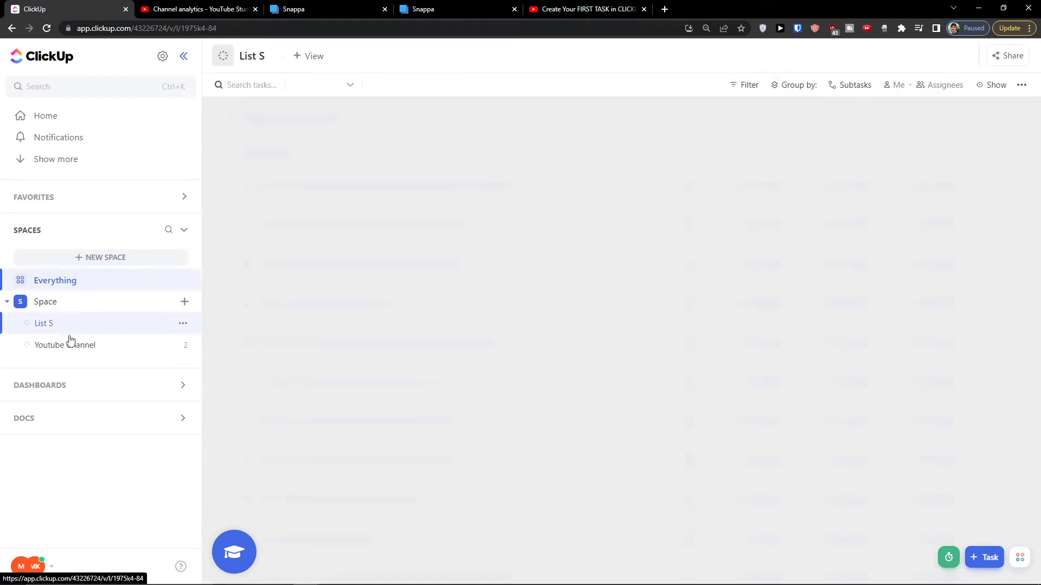
pyautogui.click(69, 344)
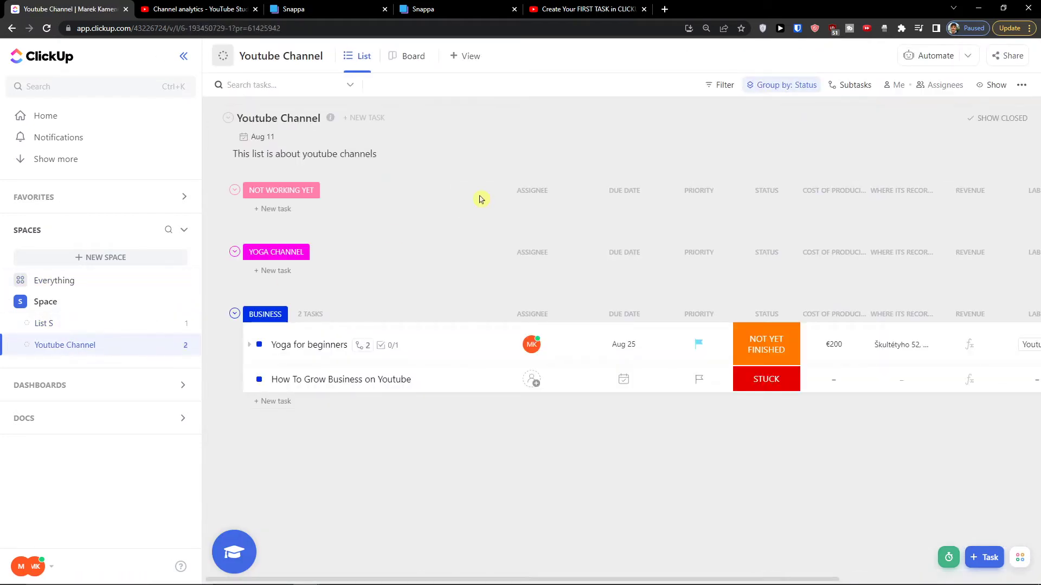
pyautogui.click(1018, 559)
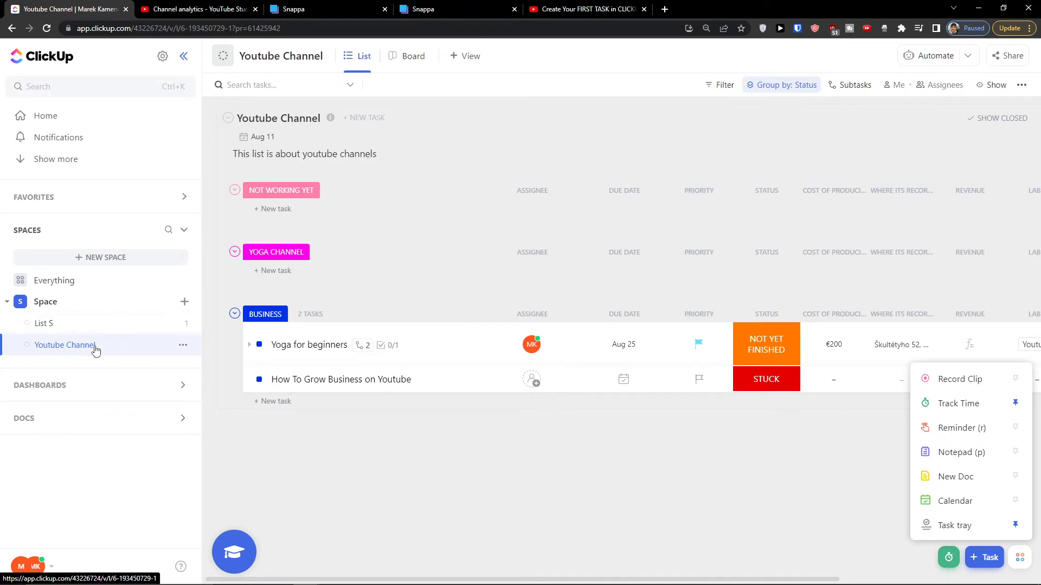
pyautogui.click(184, 303)
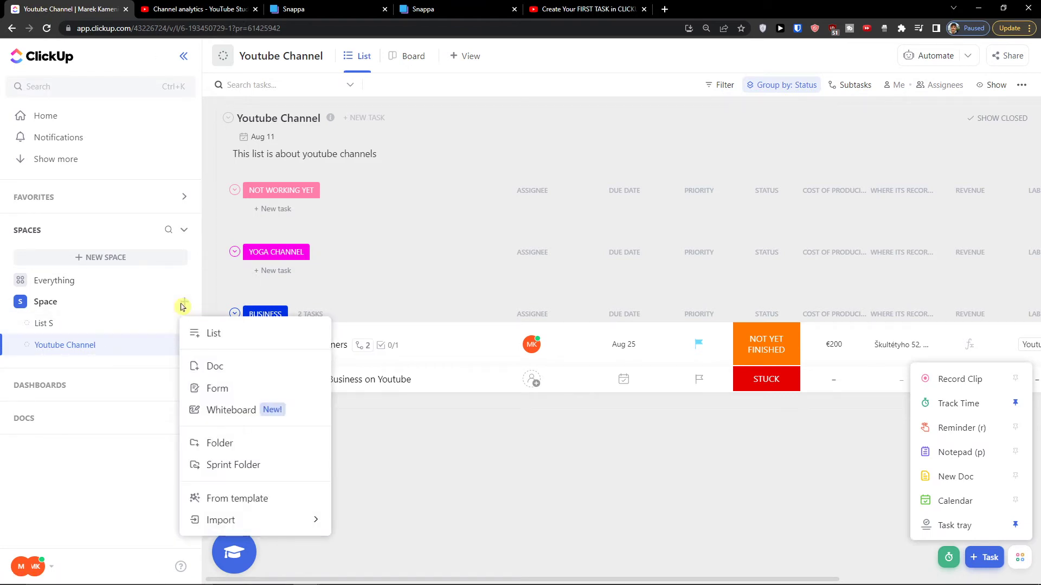